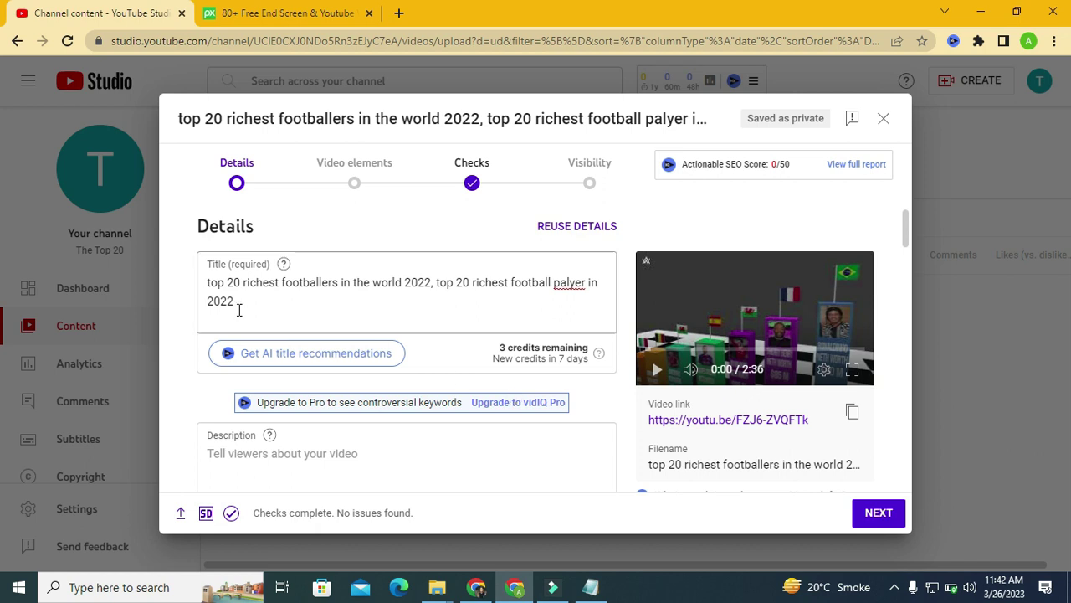
- Capitalise both 'Top' words in the title and replace the comma with a ' | ' separator
left_click(210, 282)
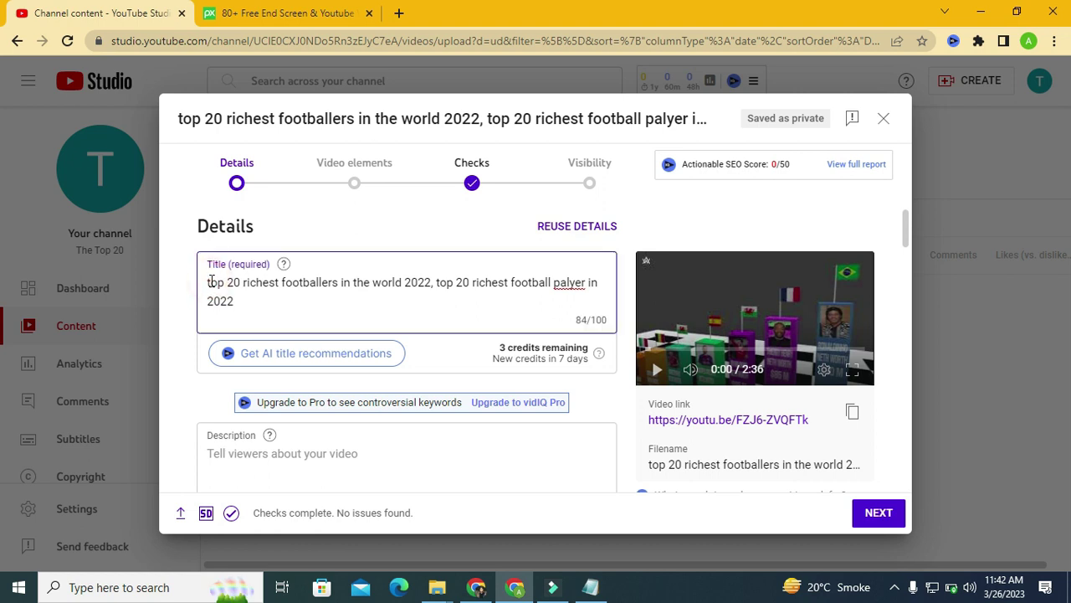
key("BackSpace")
type("T")
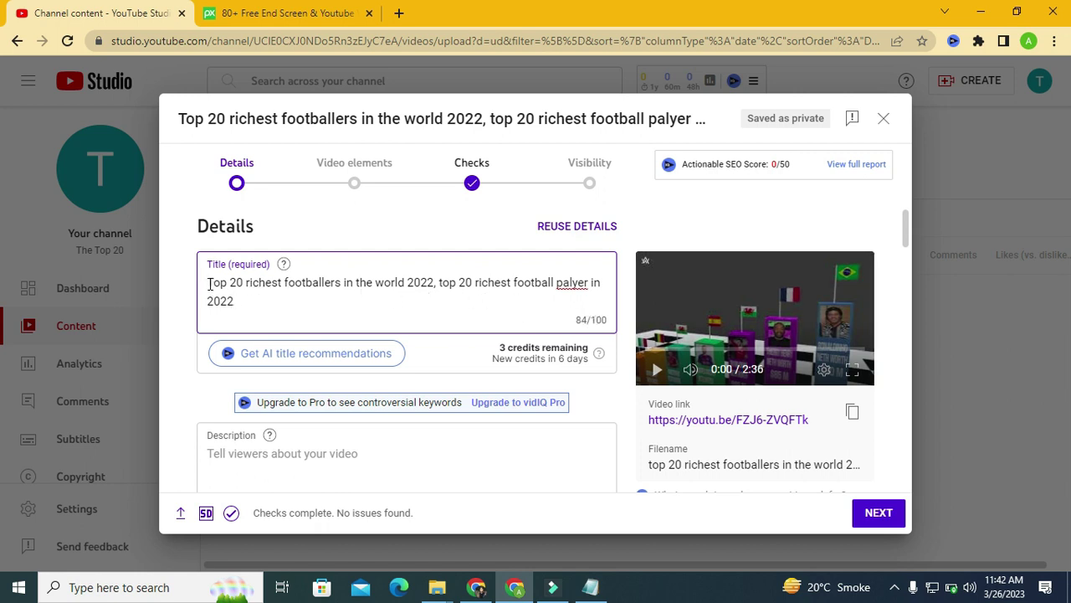
left_click(438, 285)
key("BackSpace")
key("BackSpace")
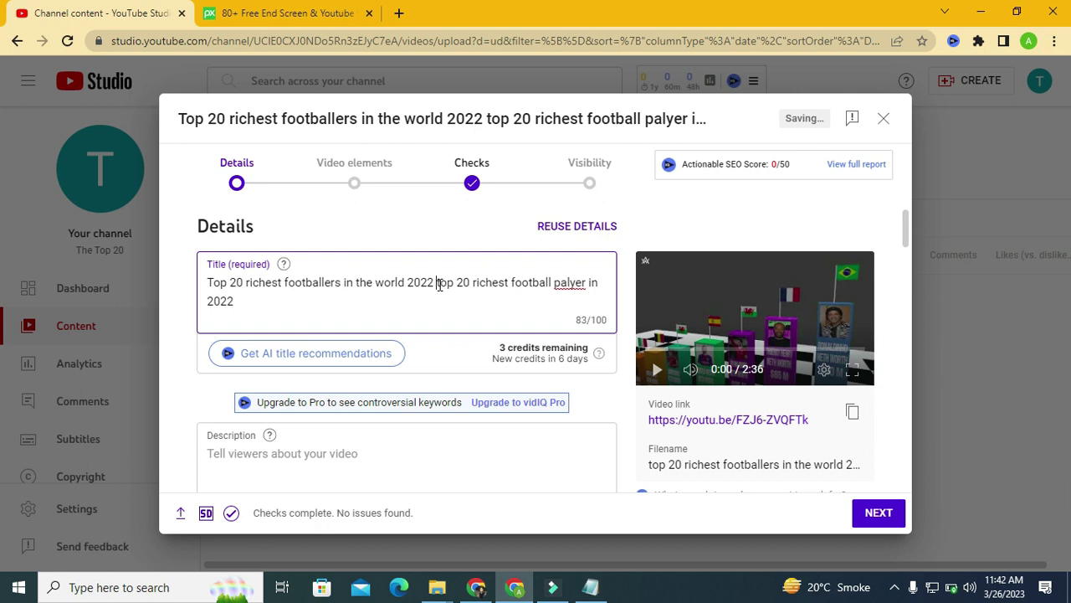
type("|")
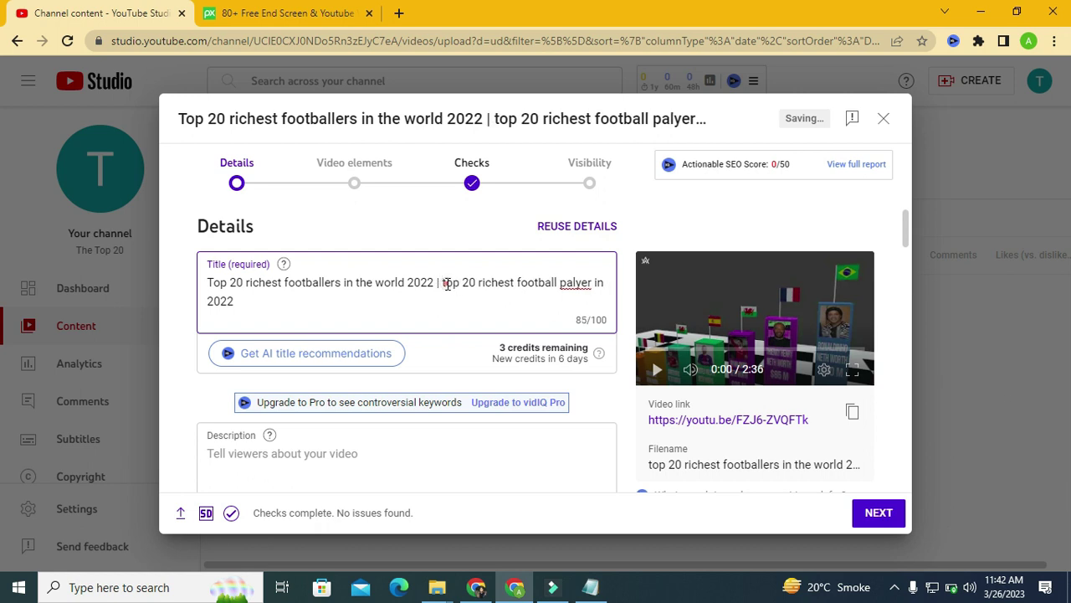
key("Delete")
type("T")
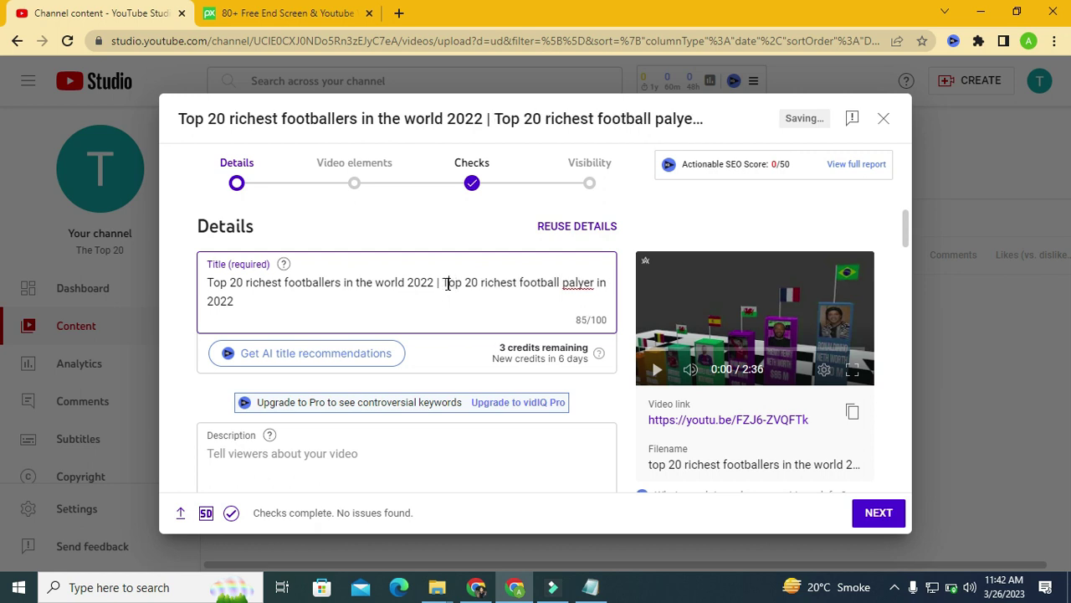
- Delete the trailing 'in 2022' from the title
left_click(376, 284)
left_click(368, 302)
key("BackSpace")
key("BackSpace")
key("BackSpace")
key("BackSpace")
key("BackSpace")
key("BackSpace")
key("BackSpace")
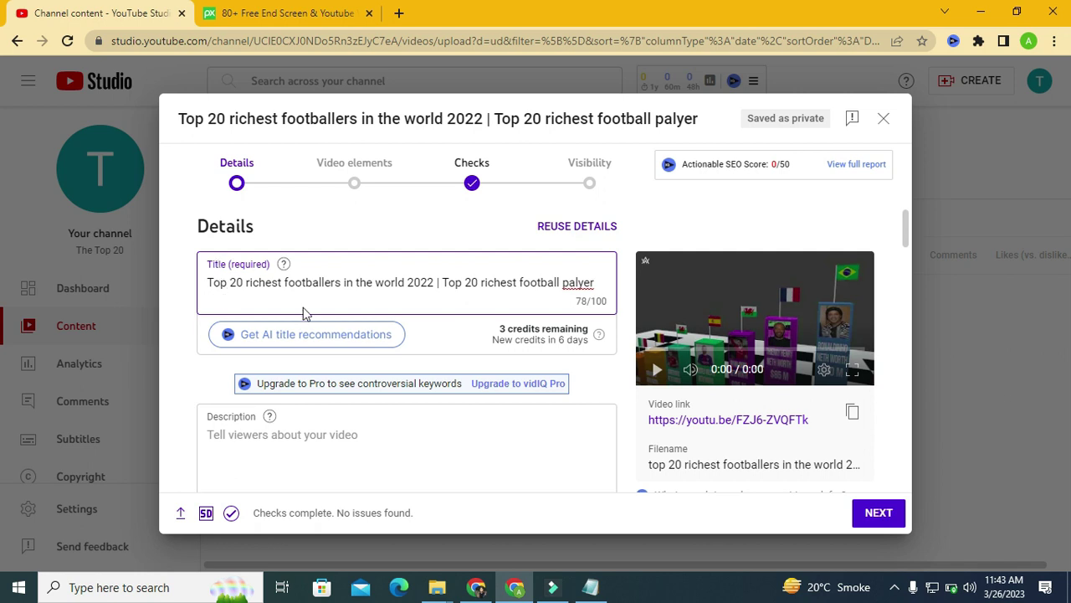
- Cut and re-paste the second title phrase, then bring the empty Description box into view
left_click(591, 283)
key("shift+Home")
left_click(437, 282, "shift")
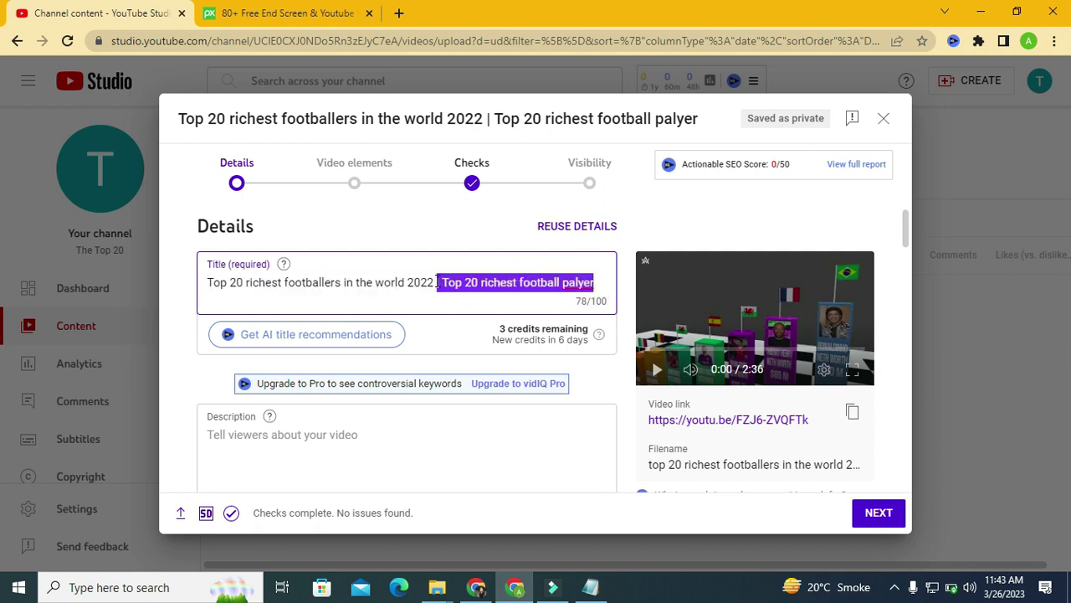
key("BackSpace")
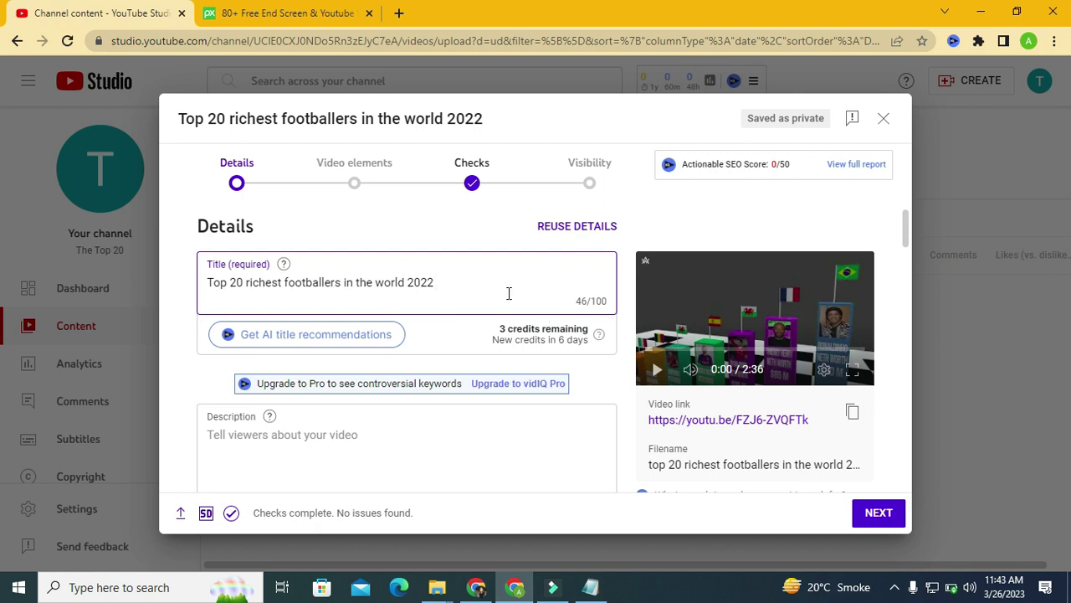
type("| Top 20 richest football palyer")
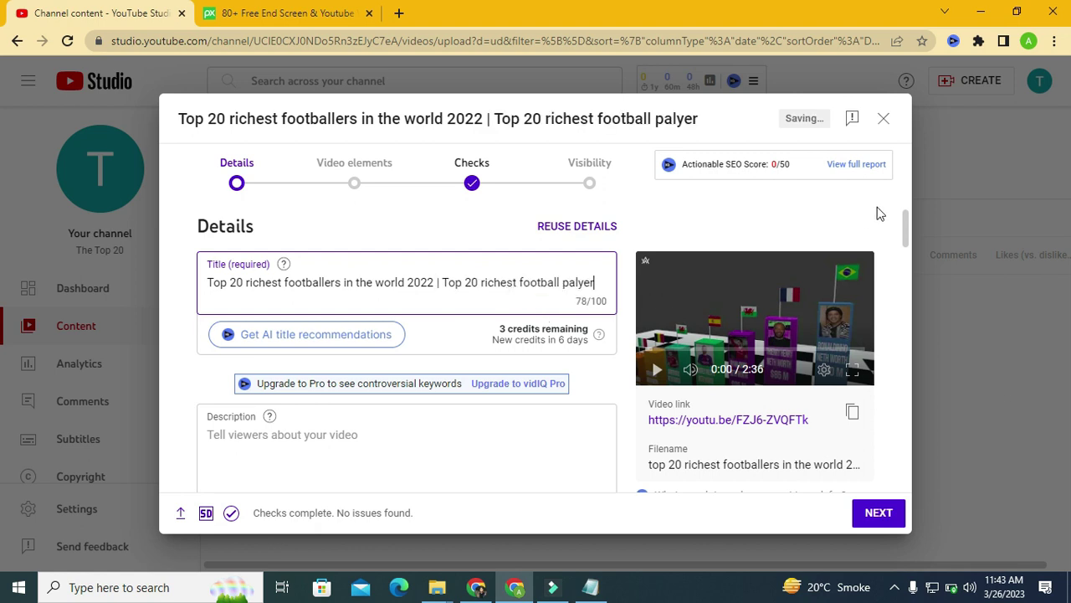
left_click(909, 223)
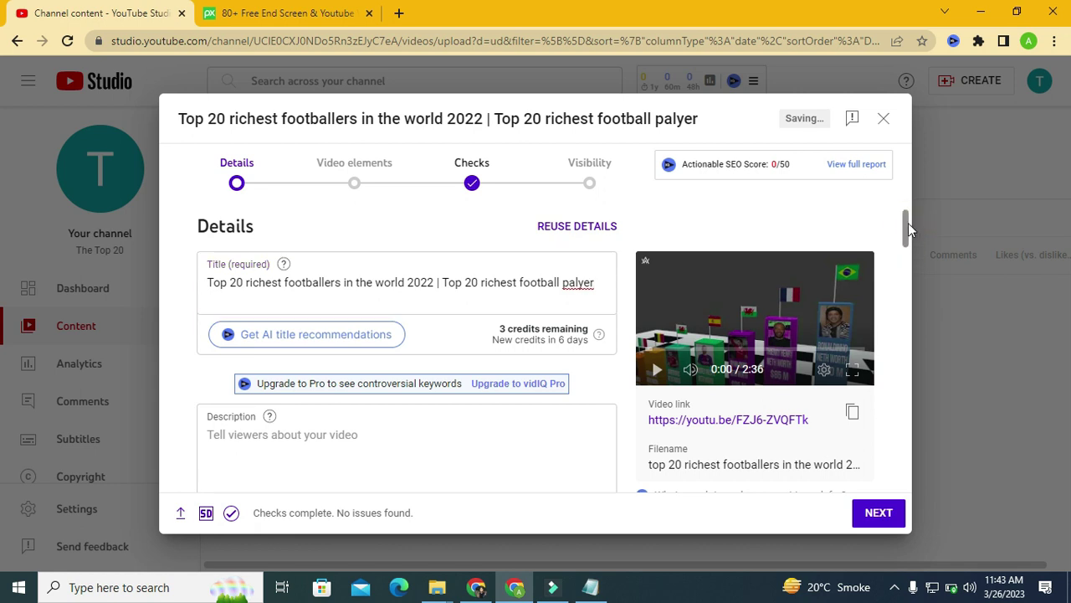
left_click_drag(908, 227, 908, 247)
left_click(292, 278)
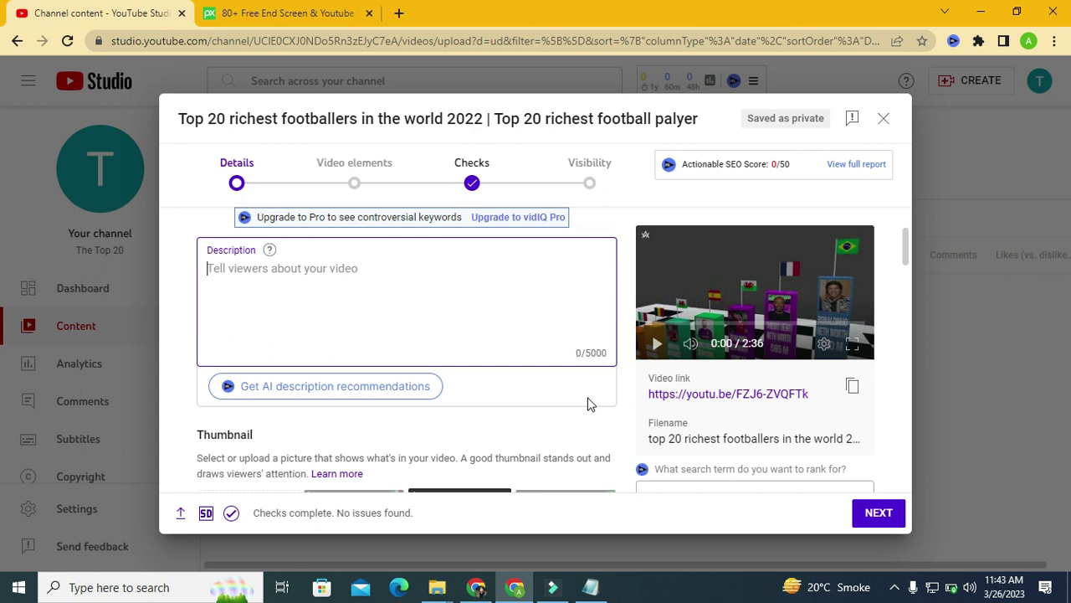
left_click(591, 587)
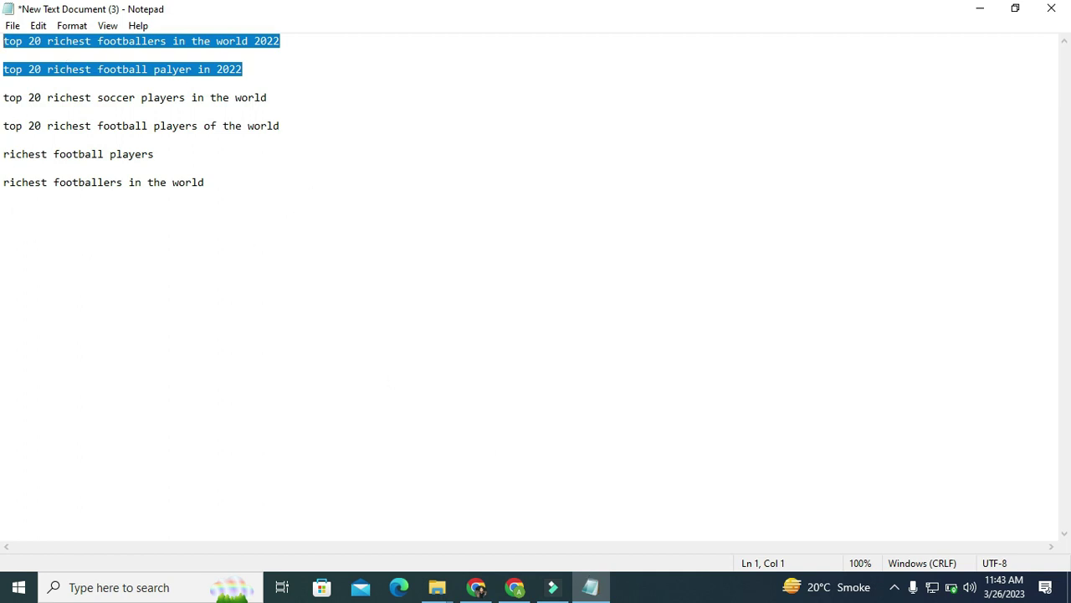
mouse_move(590, 593)
left_click(596, 590)
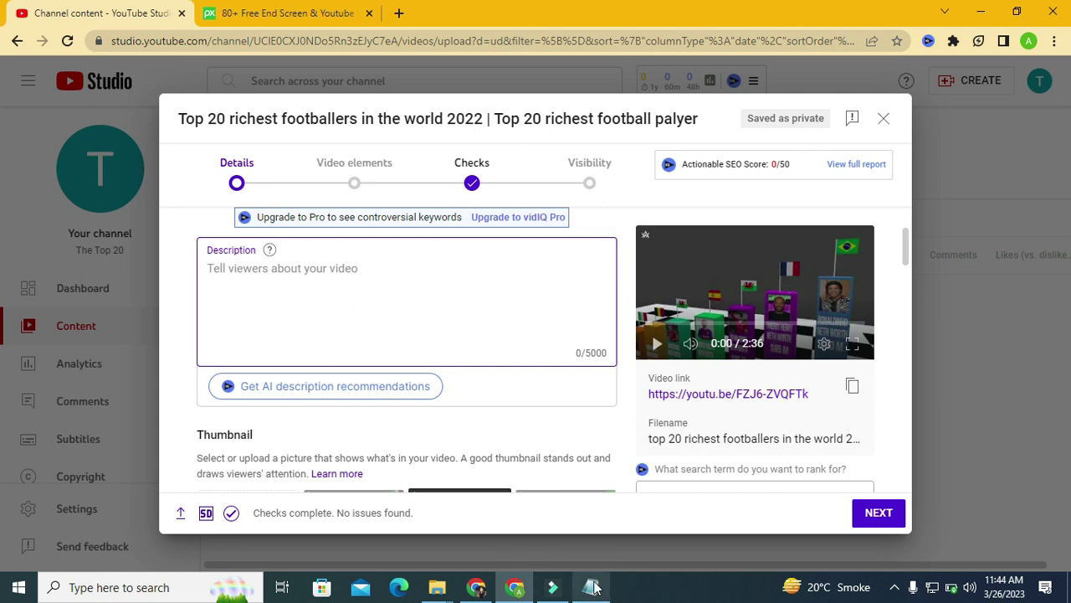
left_click(593, 588)
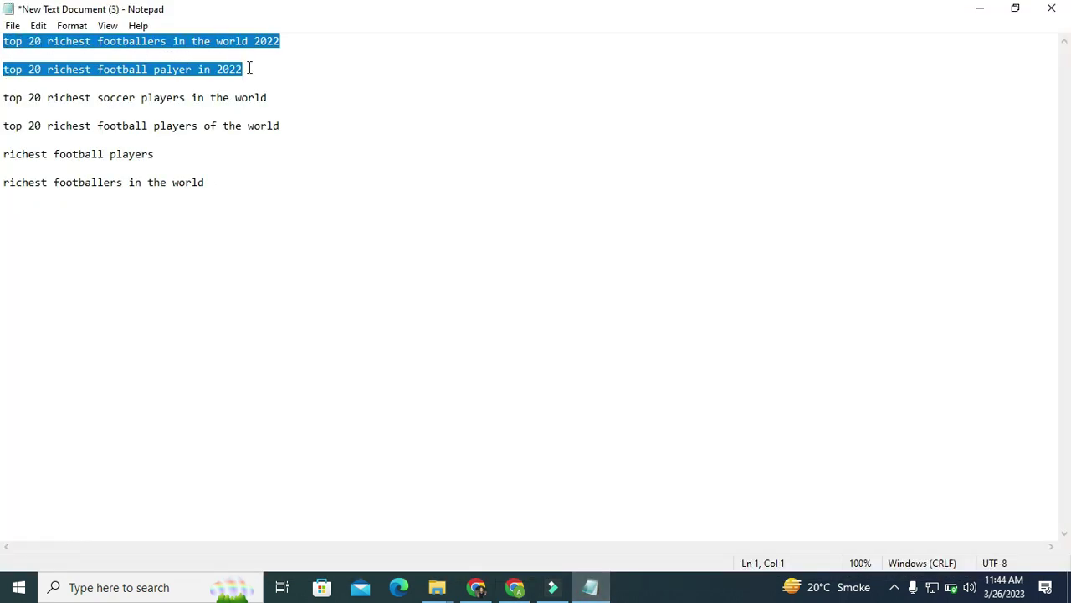
- Type 'Hey Welcome in this video. Today in this video we are going to watch' in the description
left_click(596, 587)
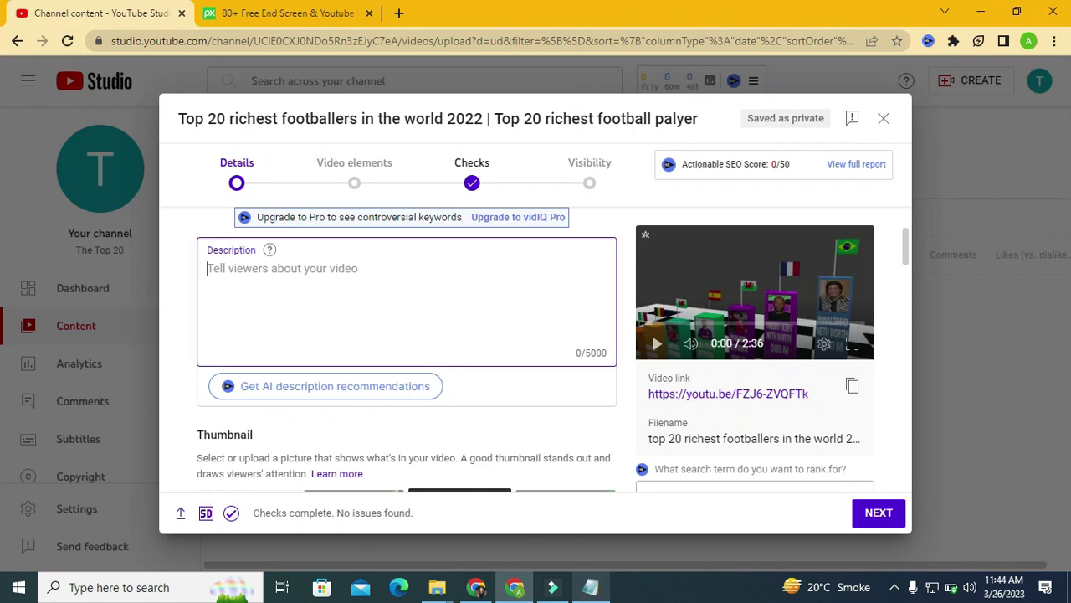
left_click(287, 311)
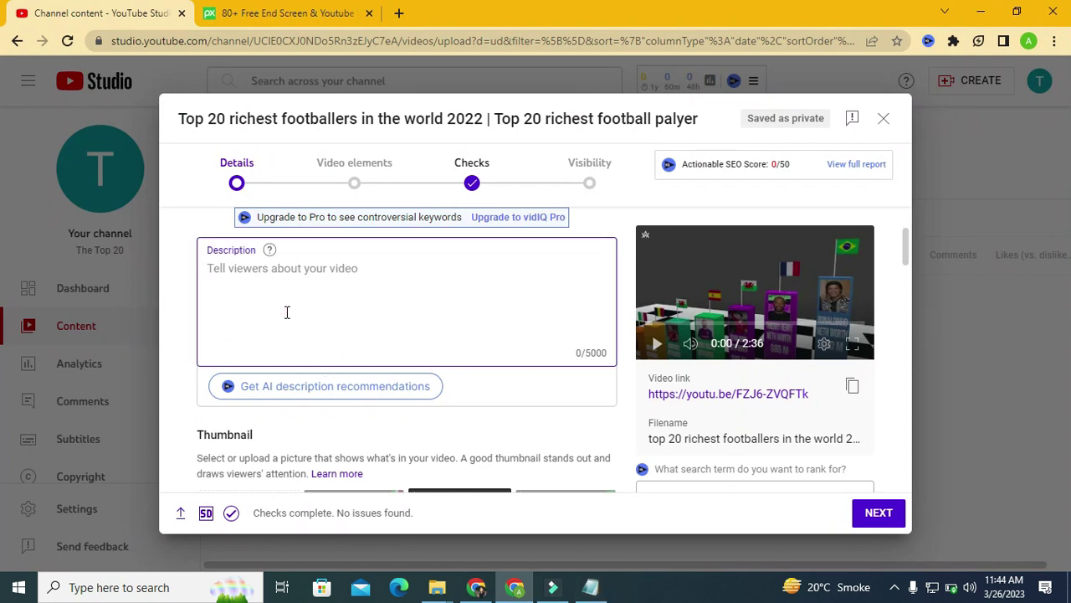
type("H")
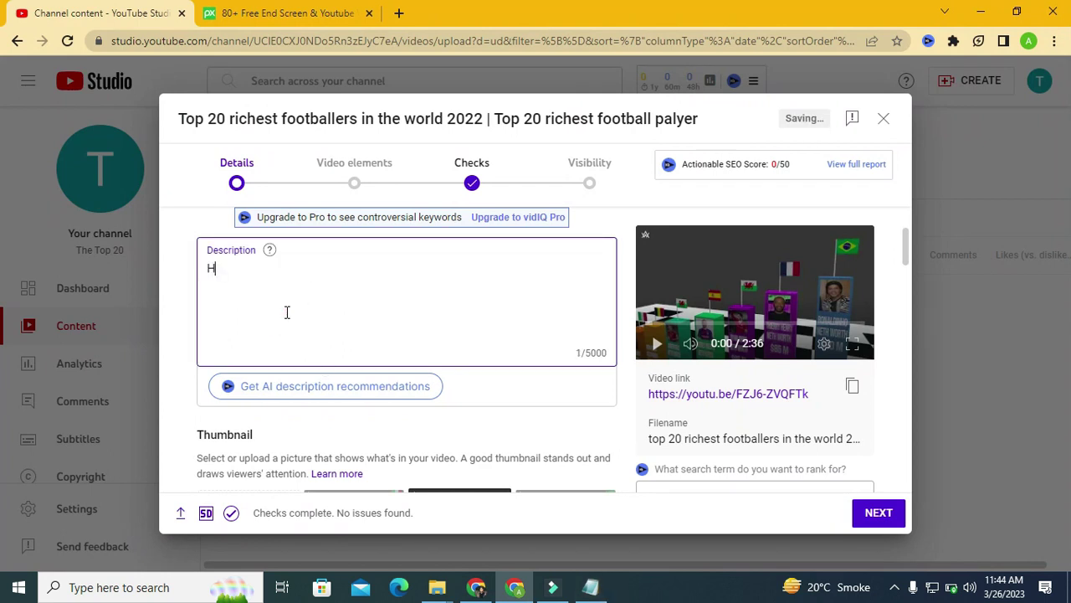
type("ey Welcome in this i")
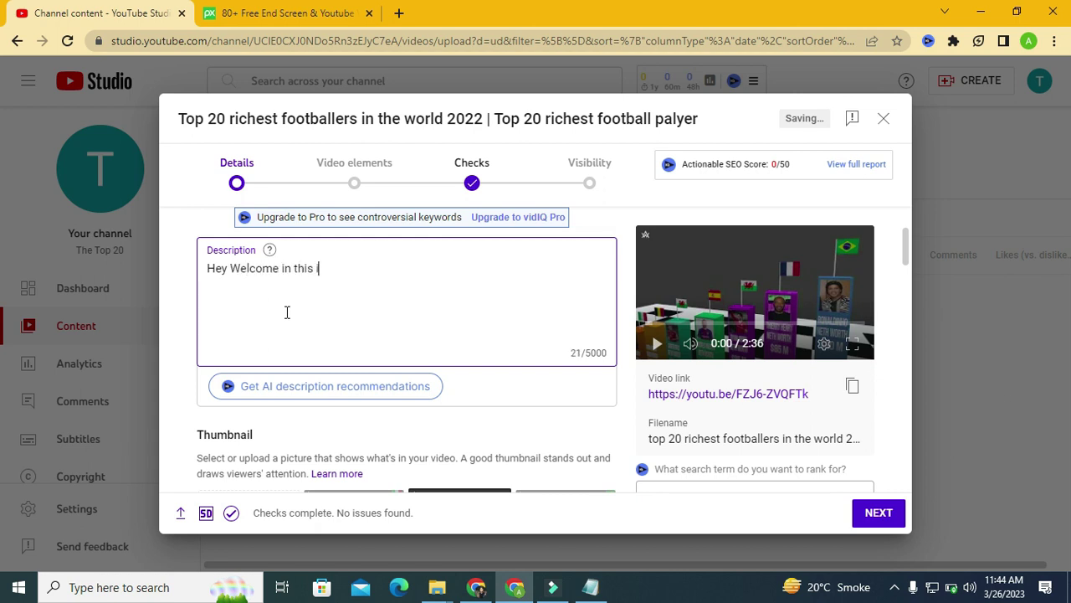
key("BackSpace")
type("video. Today in this video ")
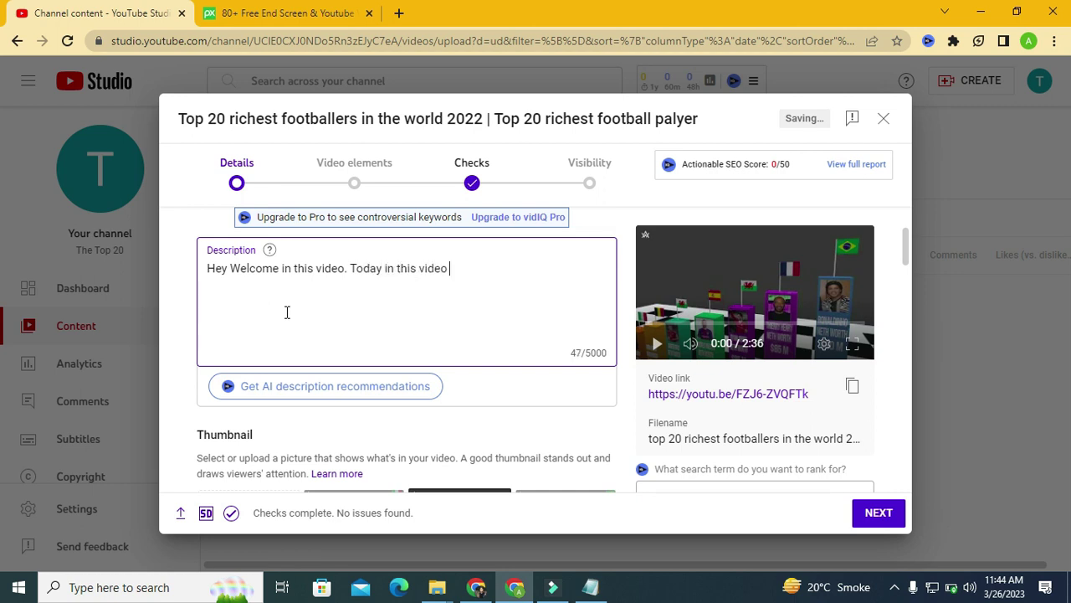
type("we are going to watach")
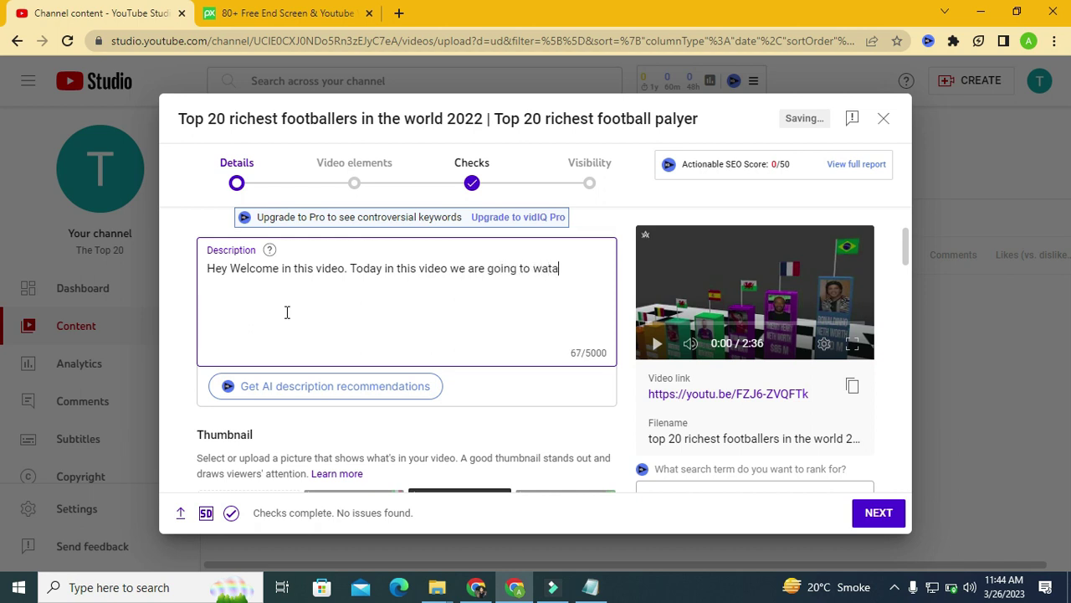
key("BackSpace")
key("BackSpace")
key("BackSpace")
type("cg")
- Append the title phrase as lowercase 'top 20 richest footballers in the world 2022' on the same line
left_click_drag(481, 123, 178, 118)
key("ctrl+c")
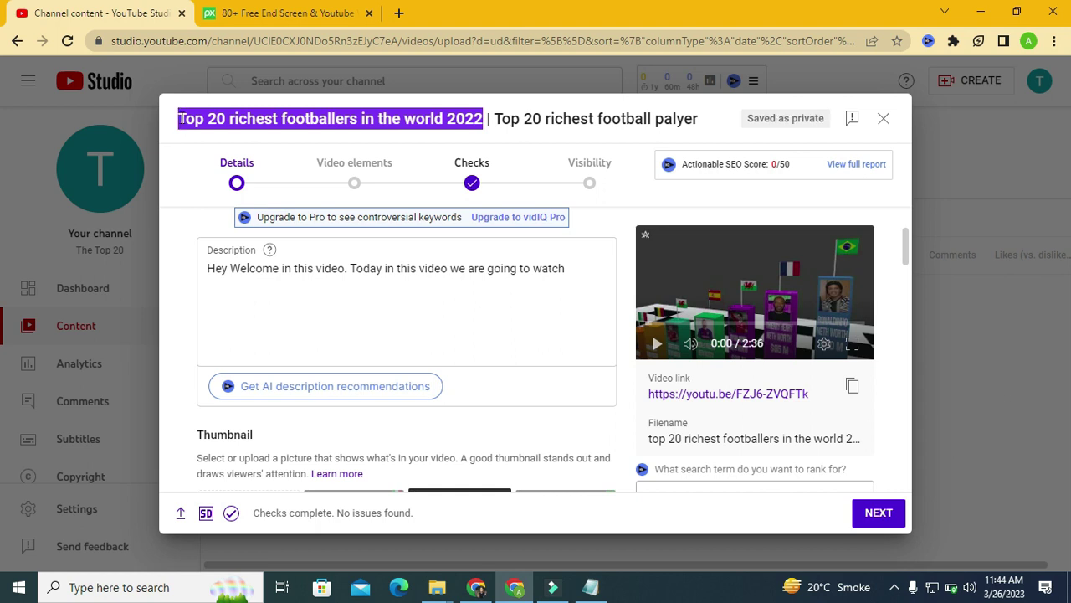
left_click(574, 277)
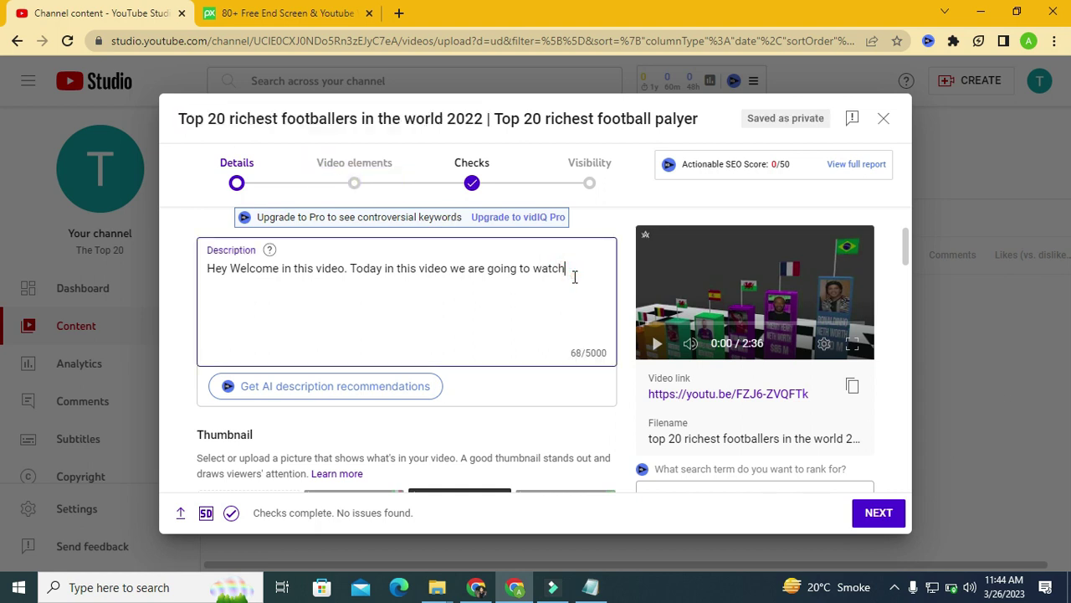
key("Return")
key("ctrl+v")
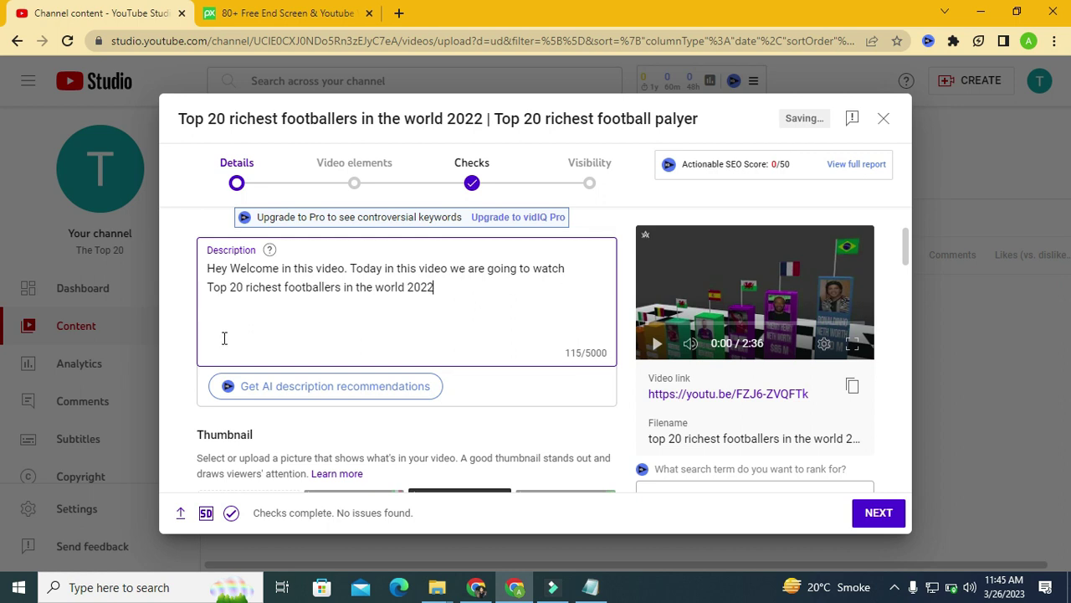
left_click(213, 284)
key("BackSpace")
type("t")
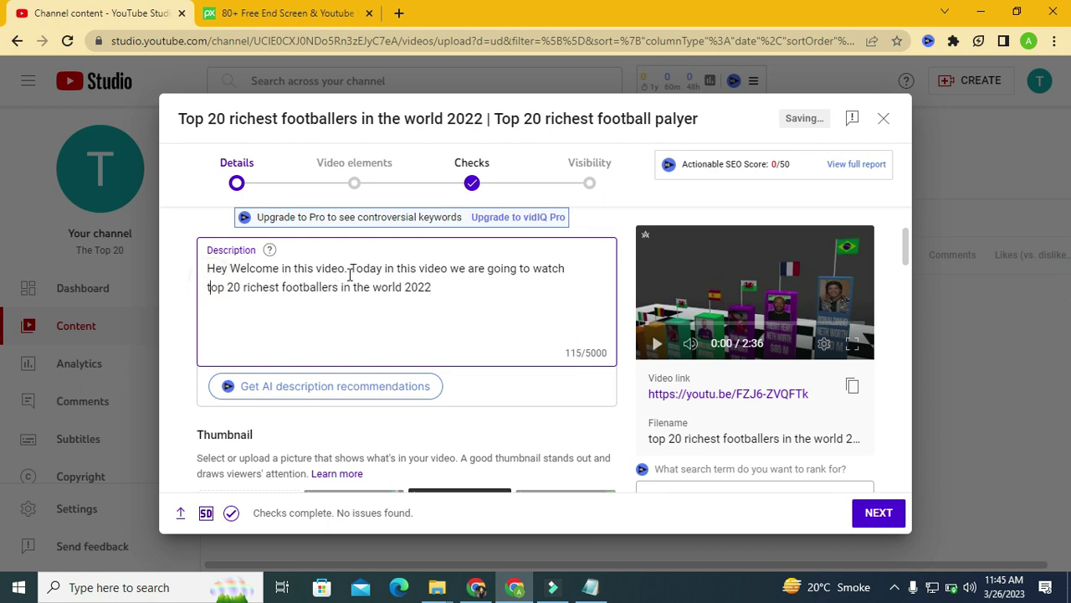
left_click(209, 289)
key("BackSpace")
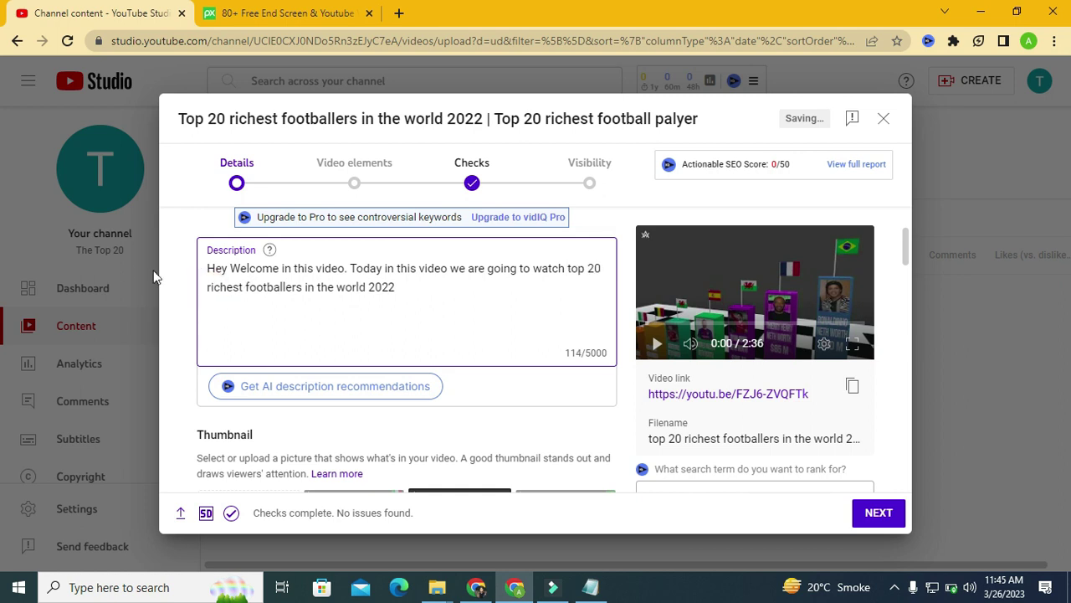
left_click(402, 288)
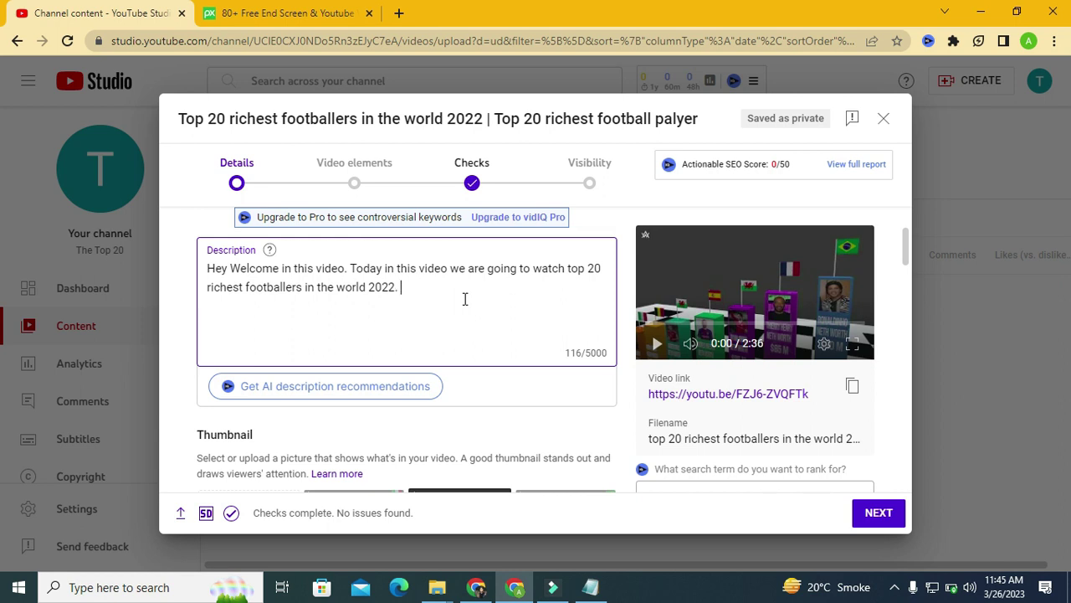
- Add two sentences, the second ending with the pasted keyword 'top 20 richest soccer players in the world'
type("Th")
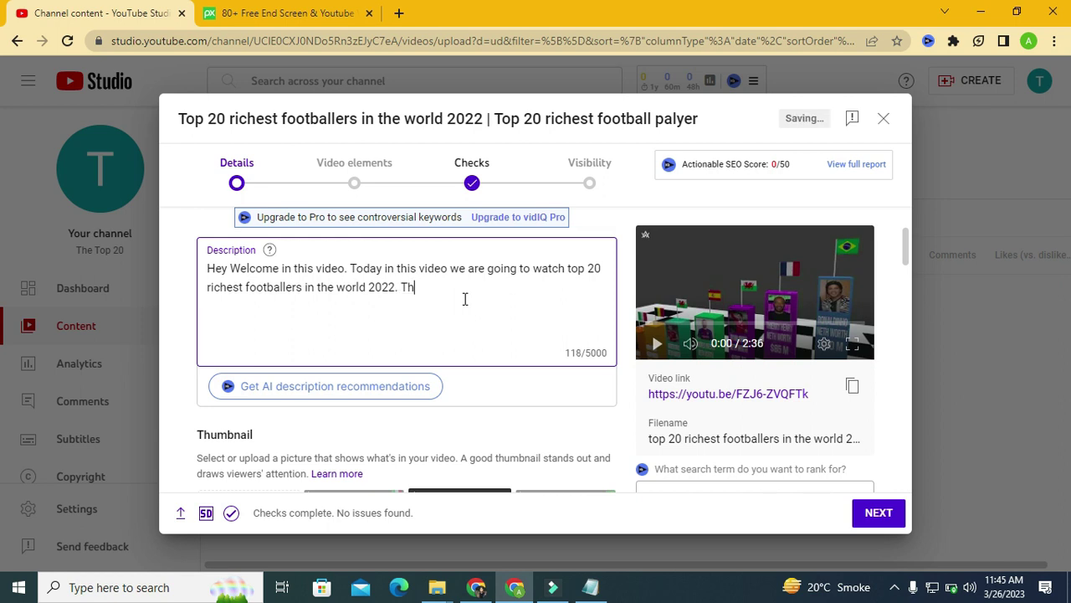
type("is video is all about top 20  riches")
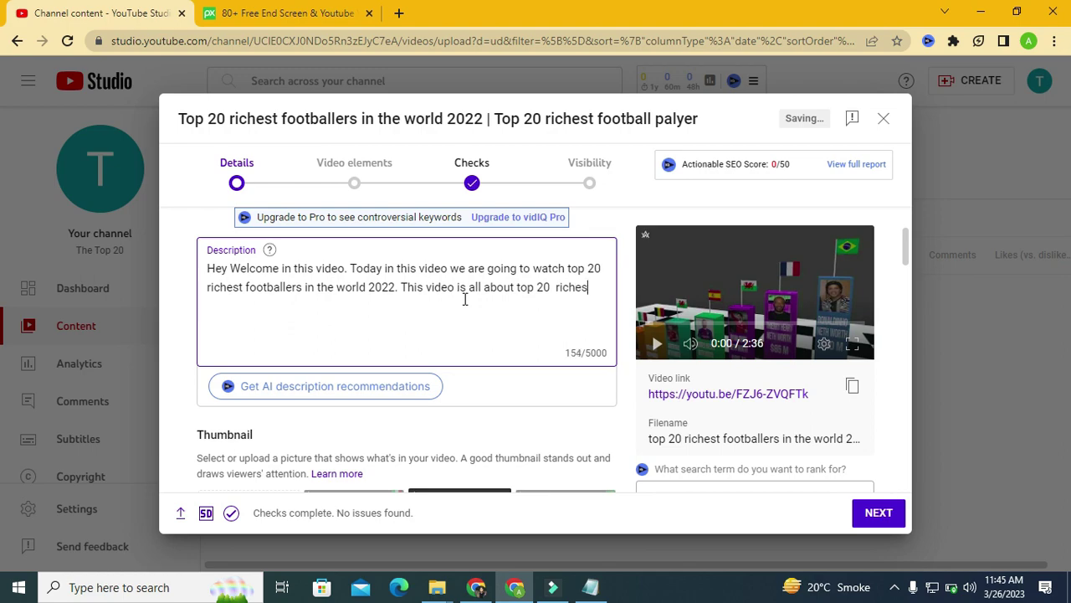
type("t football palyer.")
left_click(591, 586)
left_click_drag(5, 97, 272, 107)
key("ctrl+c")
left_click(515, 586)
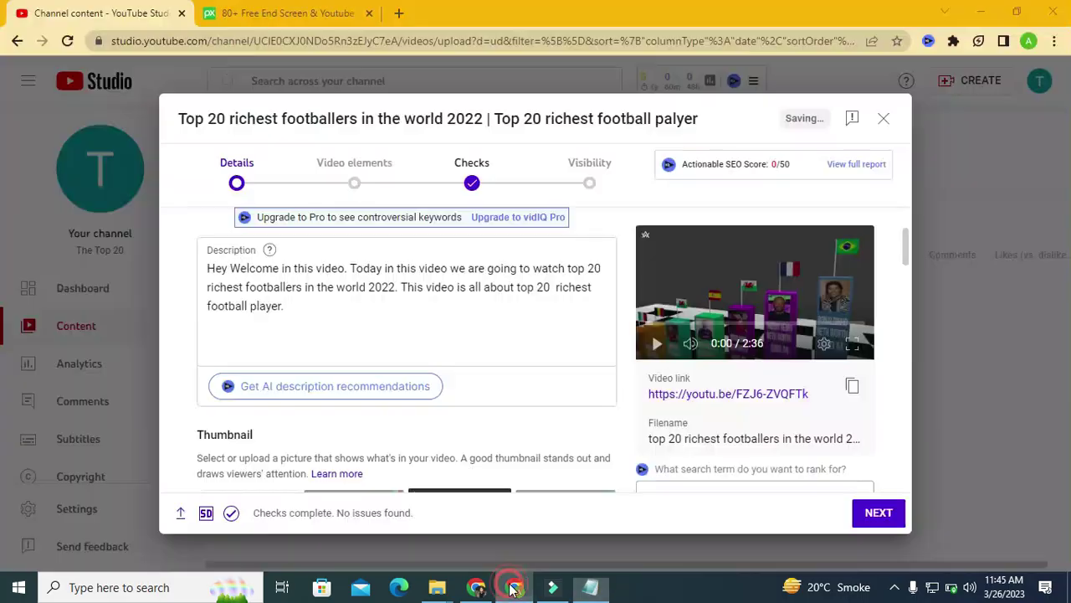
left_click(400, 323)
type("You will")
key("BackSpace")
key("BackSpace")
key("BackSpace")
key("BackSpace")
key("BackSpace")
key("BackSpace")
key("BackSpace")
key("BackSpace")
key("BackSpace")
type("If you are a ture football player")
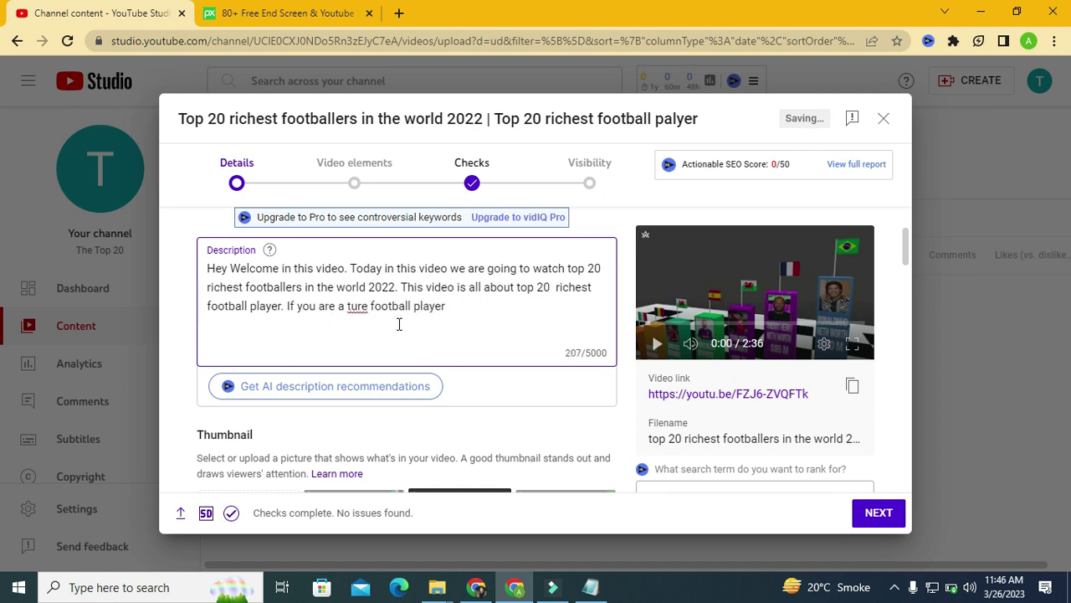
type(" or fan then you have to must watch")
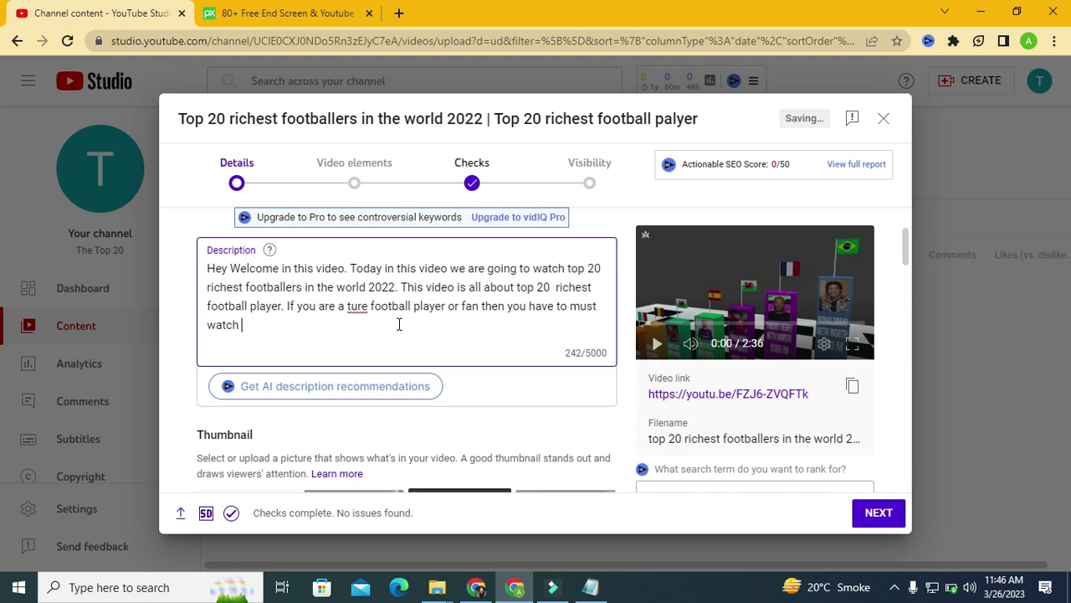
key("ctrl+v")
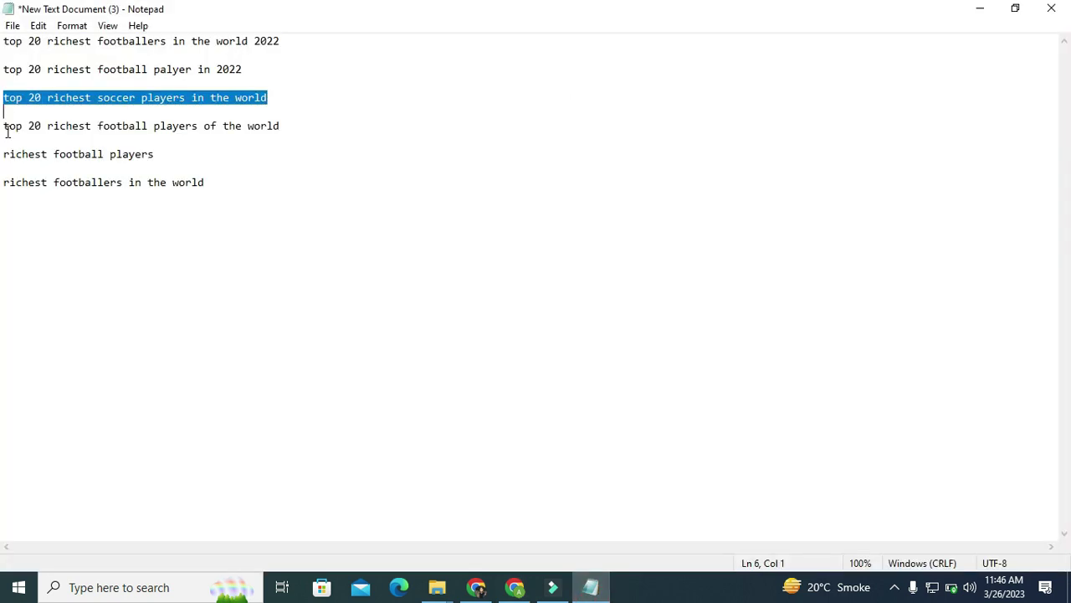
- Add 'This video will show you' followed by the pasted keyword 'richest football players'
left_click_drag(3, 154, 155, 155)
key("ctrl+c")
left_click(553, 586)
left_click(514, 587)
type("This video will show you")
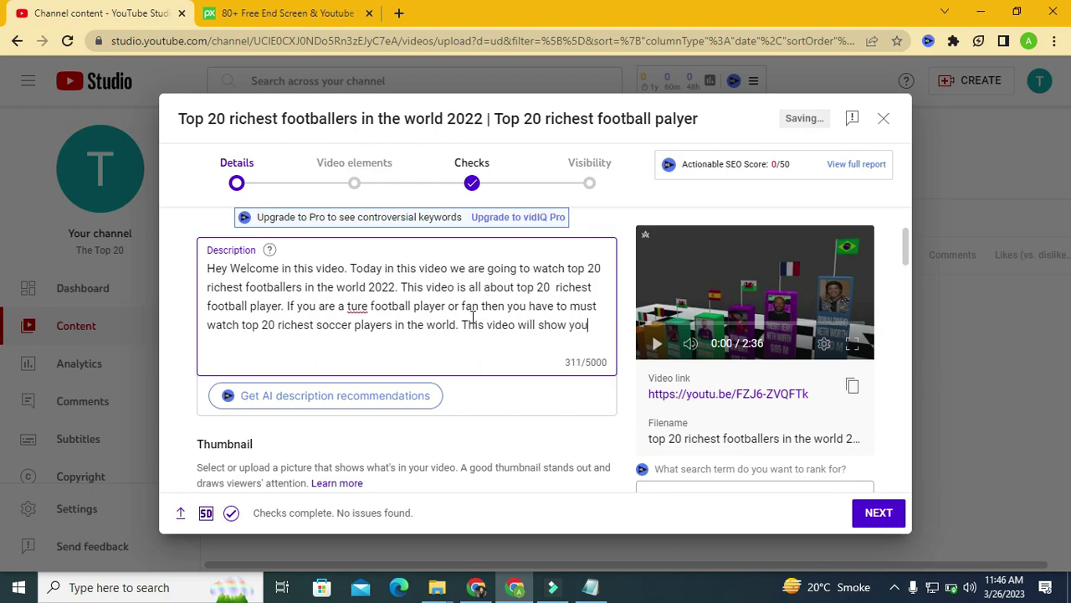
key("ctrl+v")
- Finish with a comparison sentence using the keyword 'richest footballers in the world'
left_click(590, 586)
left_click_drag(4, 182, 204, 182)
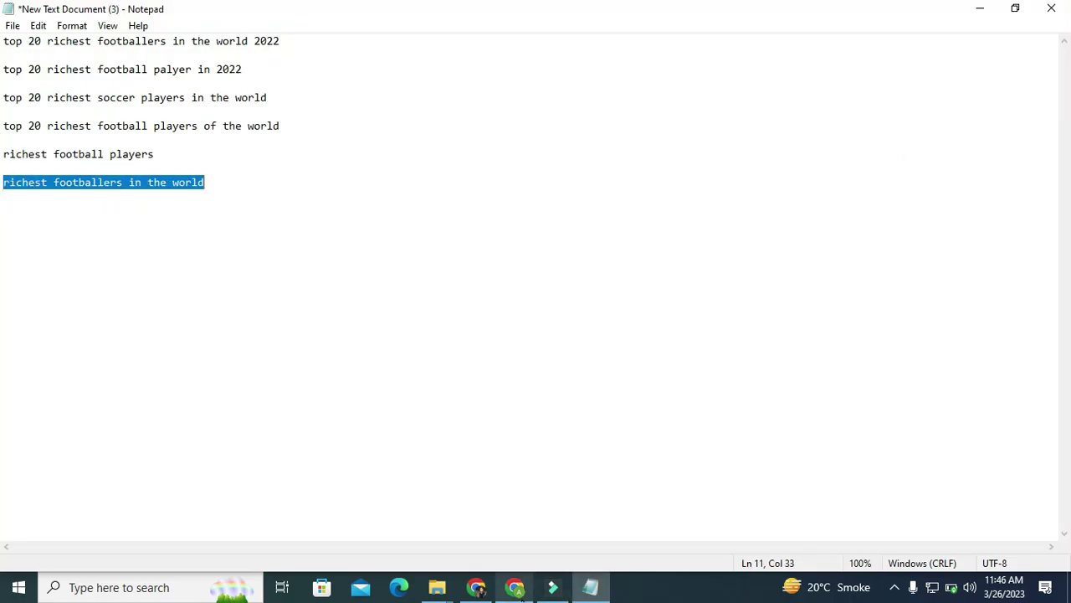
left_click(514, 586)
key("BackSpace")
type(". In this video ")
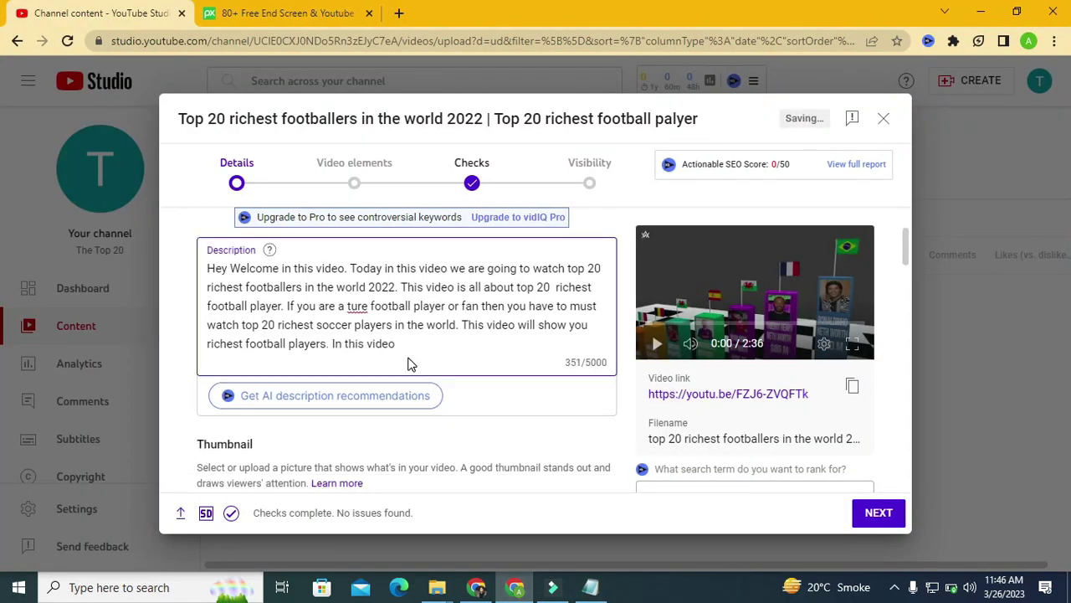
type("you will be amazed by watchin")
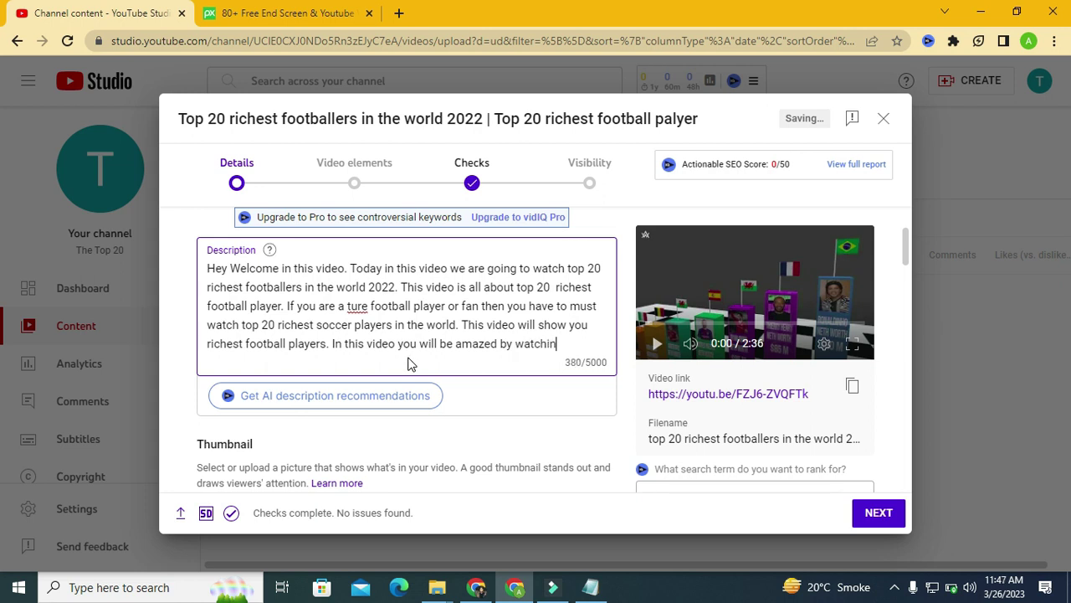
type("g the comparison between richest footballers in the world.")
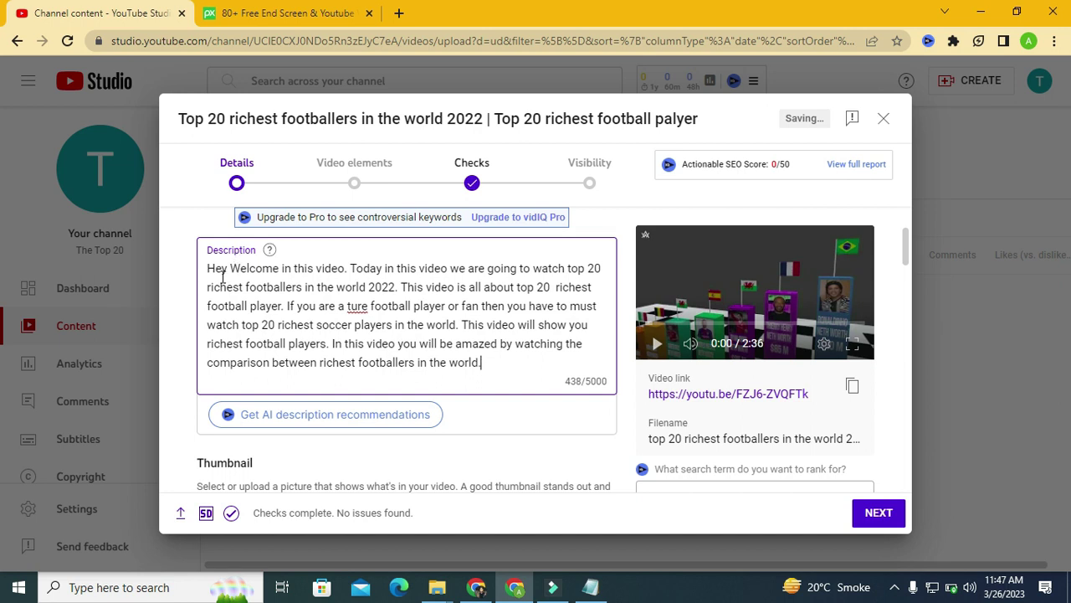
left_click(590, 587)
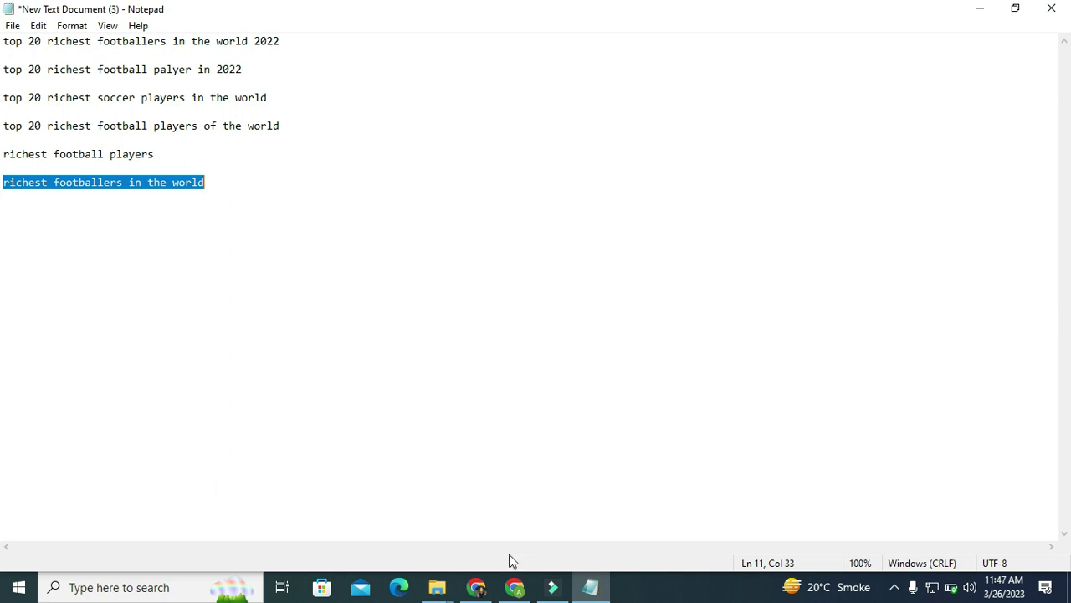
- Correct the misspelled 'ture' in the description to 'true' via the spelling suggestion
left_click(512, 590)
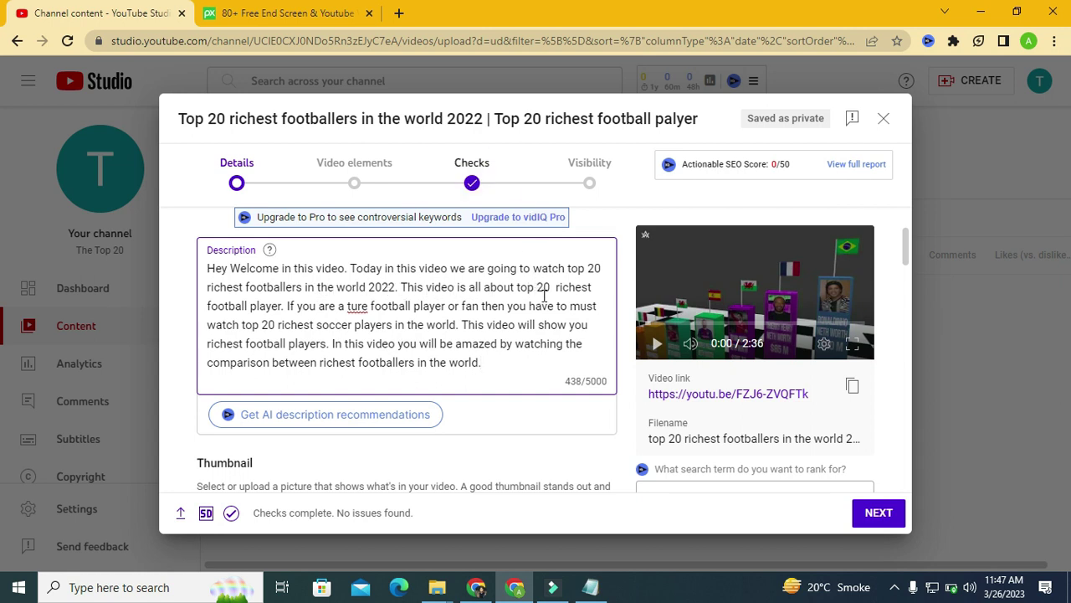
right_click(353, 309)
left_click(374, 319)
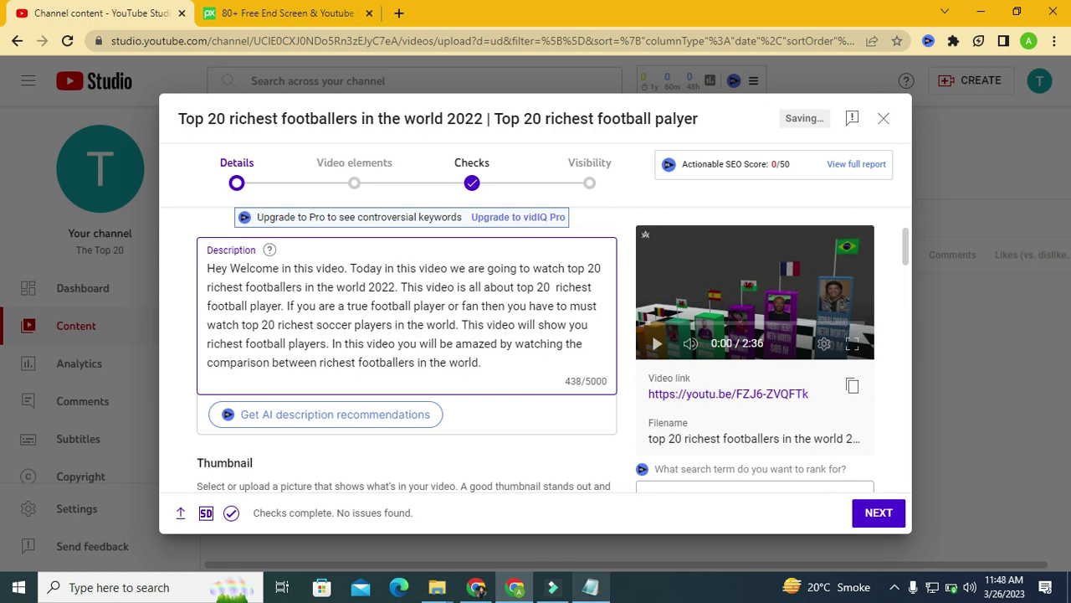
left_click(591, 587)
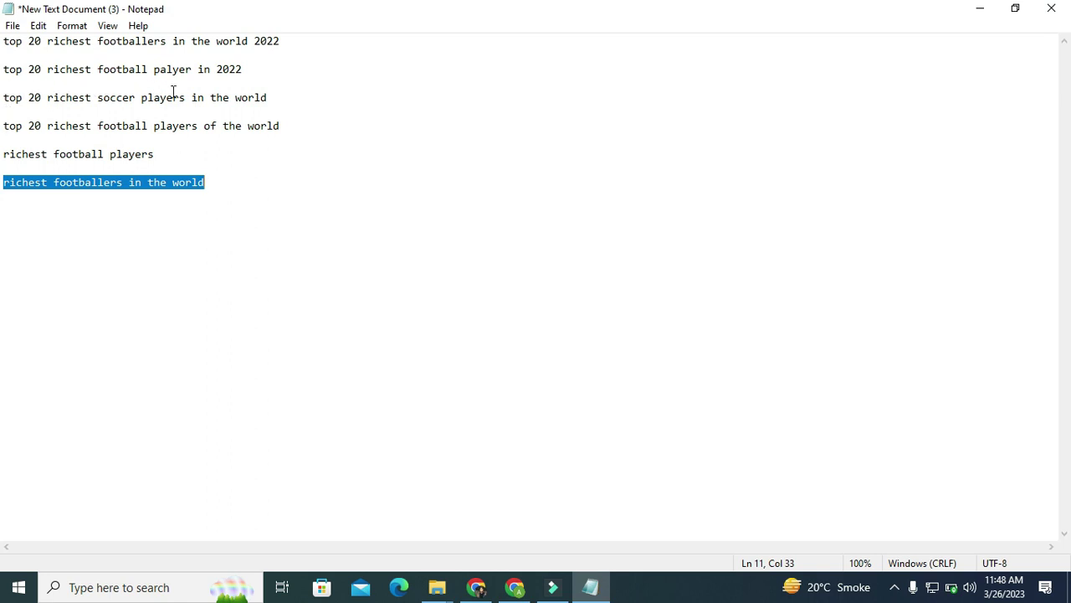
left_click(517, 587)
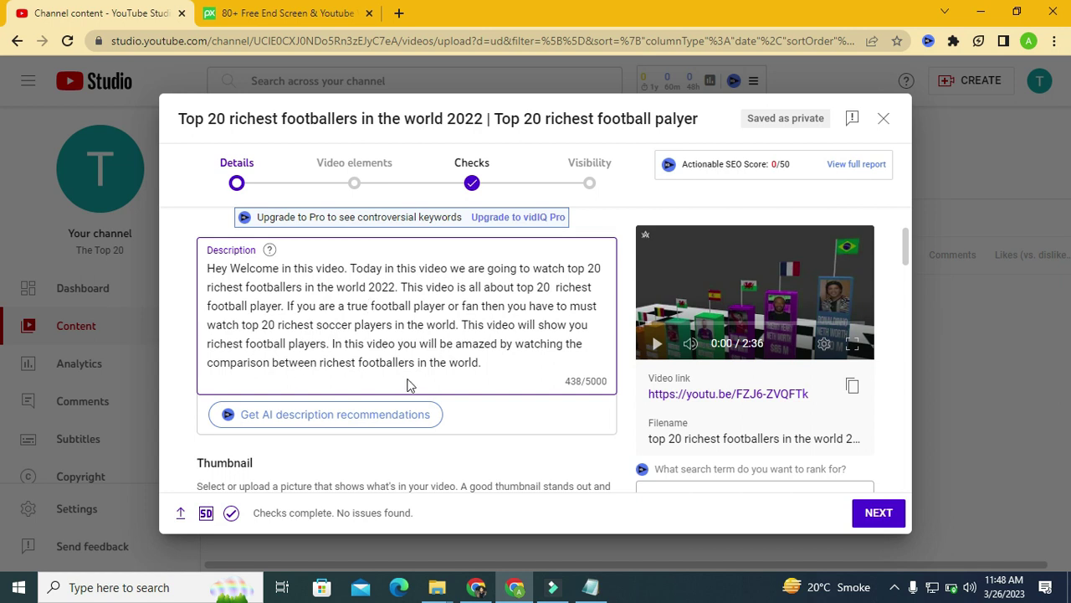
- Add the hashtags #thetop20, #top20richestfootballplayer, #richestfootballers and #richestsoccerplayers on a new line
left_click(487, 364)
key("Return")
key("Return")
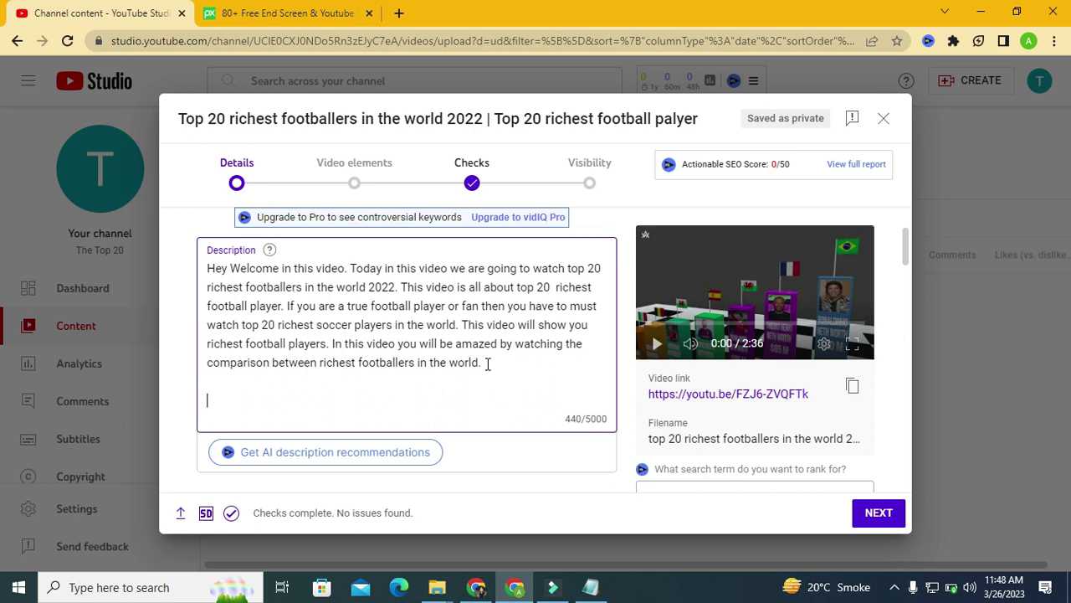
type("#")
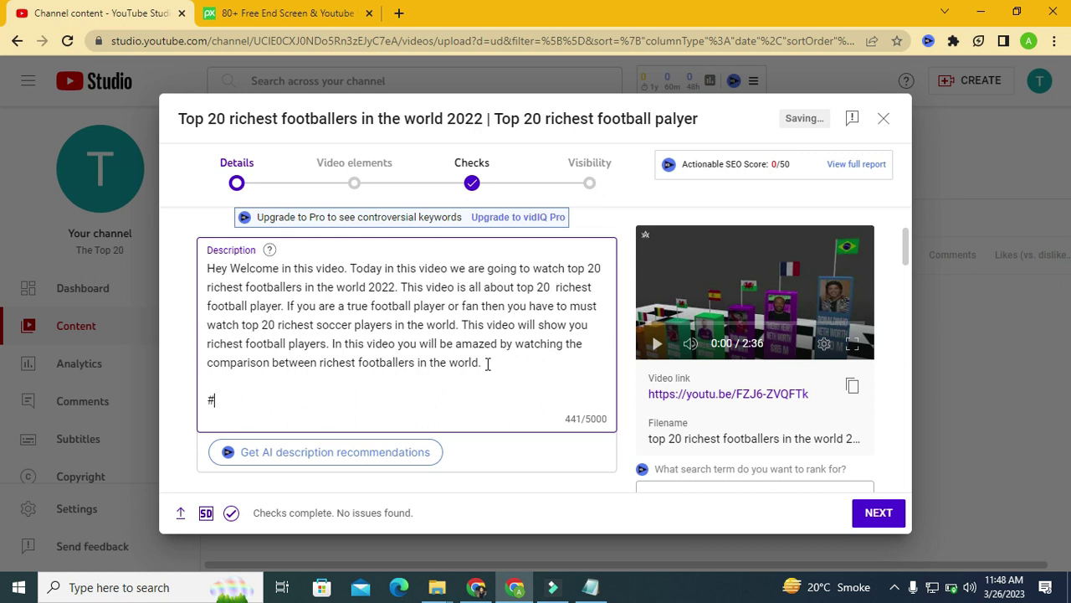
type("thetop")
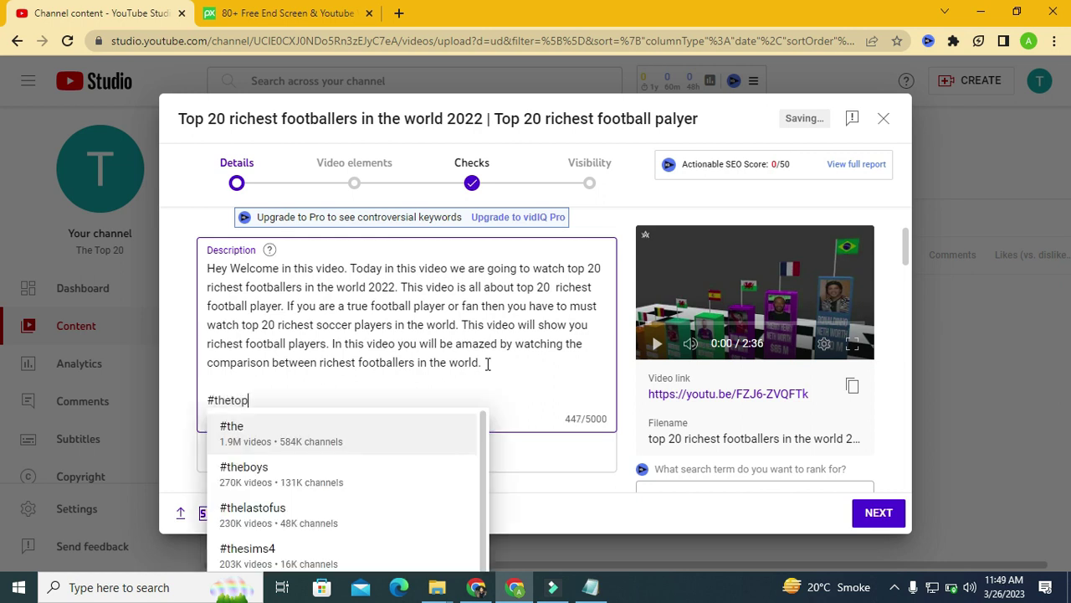
type("20 #")
type("top")
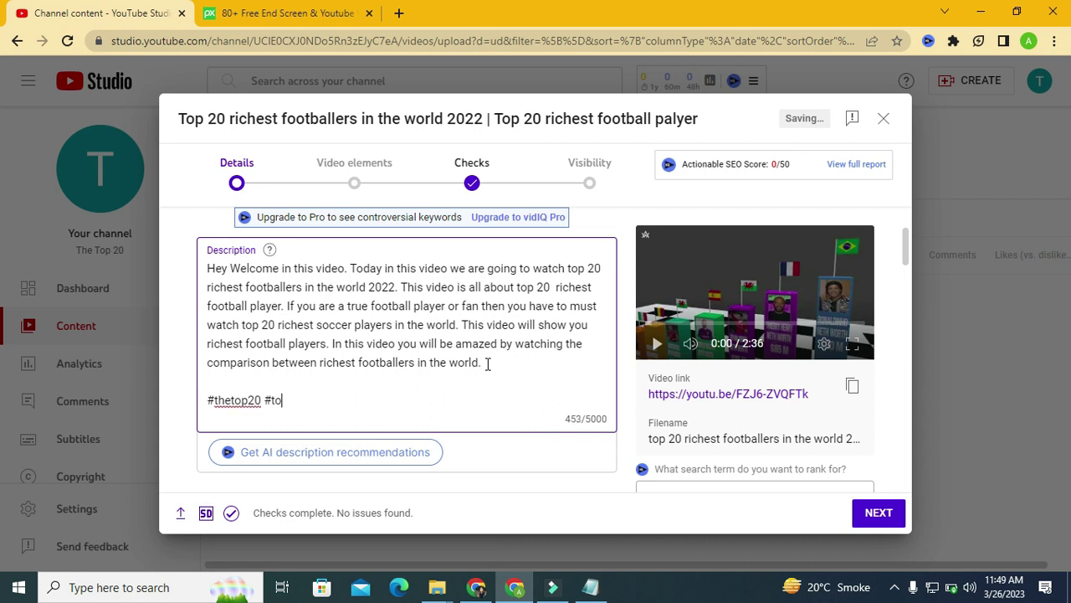
type("20")
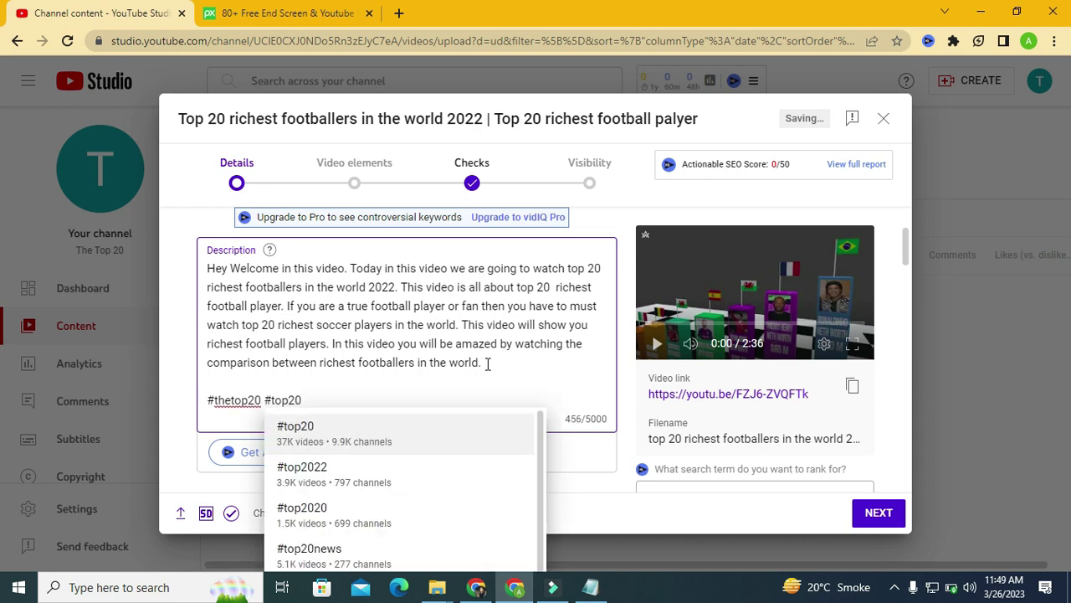
type("richestfo")
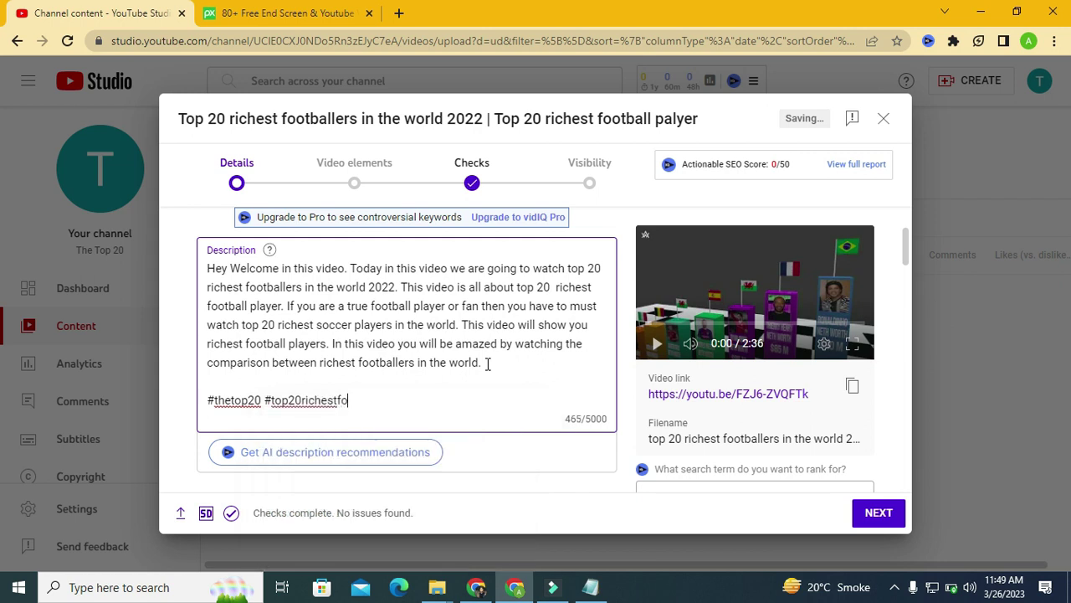
type("otballplayer ")
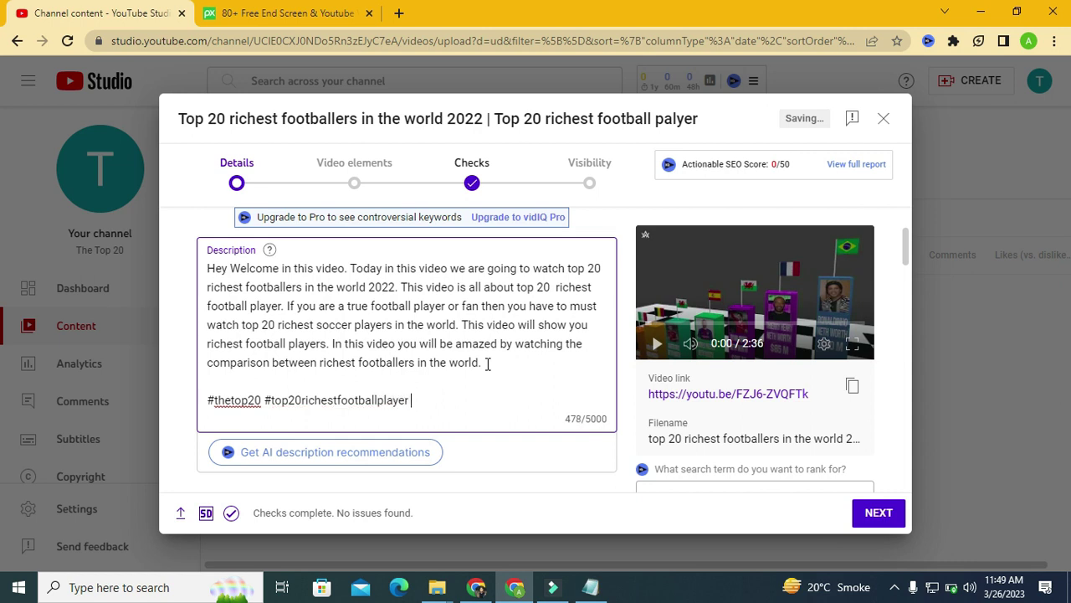
type("#richestfoot")
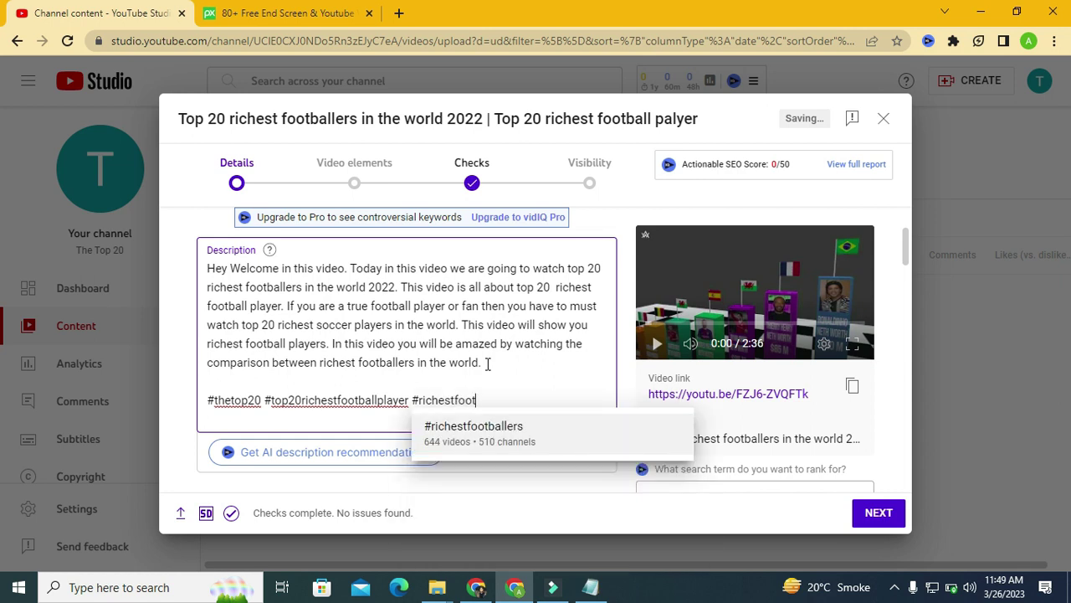
left_click(473, 436)
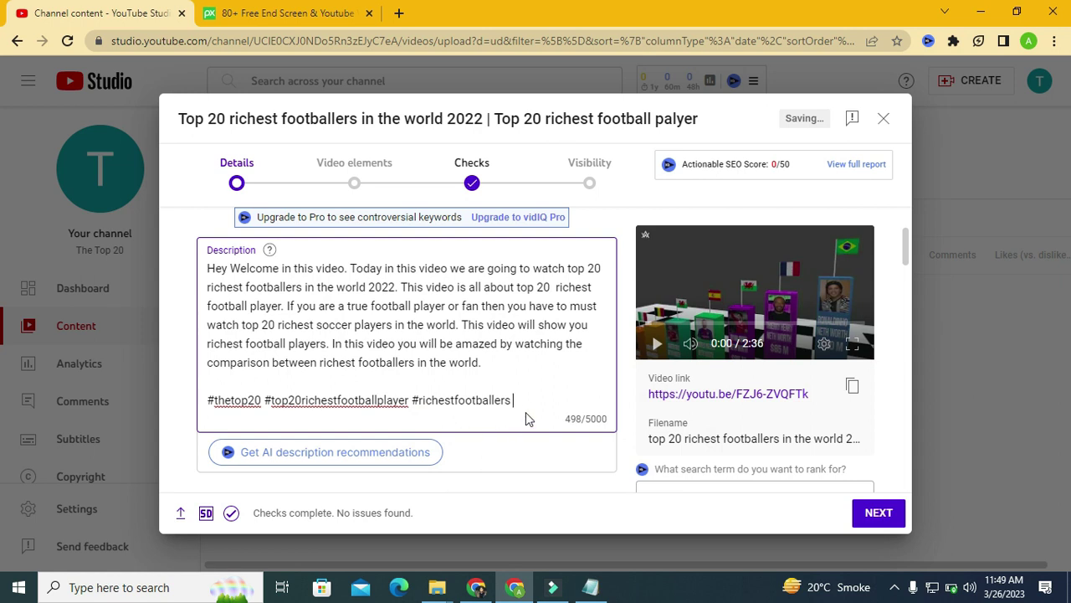
type("#richestsocc")
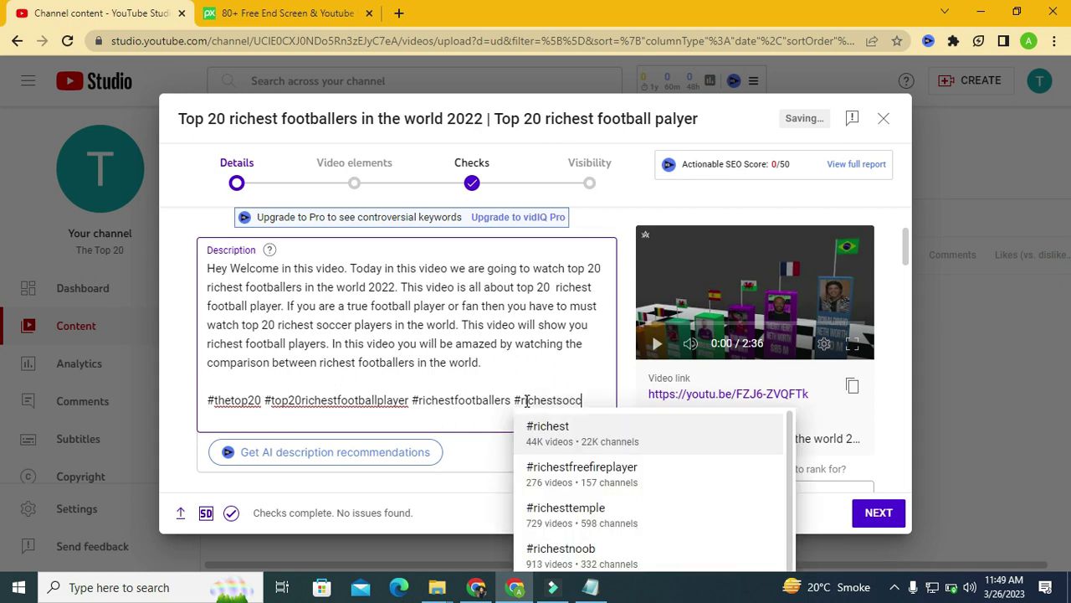
type("er")
type("plate")
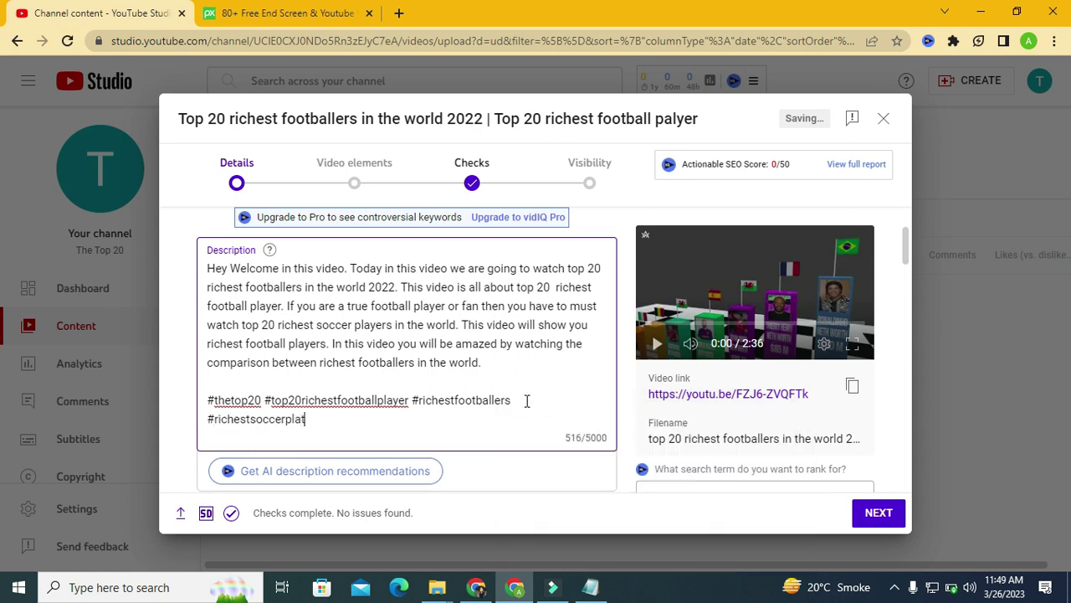
key("BackSpace")
key("BackSpace")
type("yers")
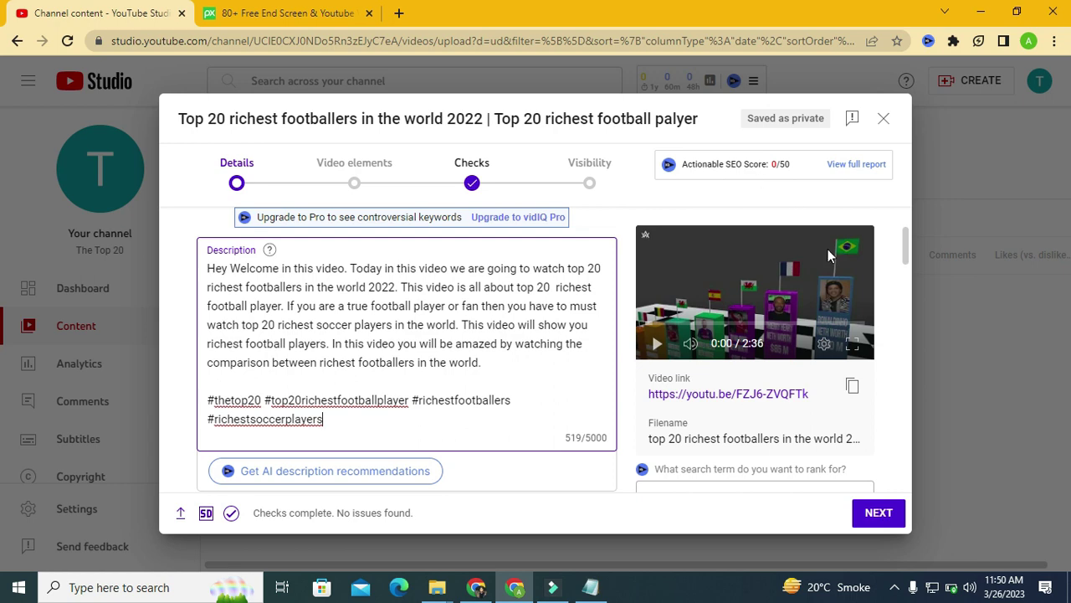
- Try uploading a custom thumbnail, then dismiss the phone verification notice
left_click_drag(906, 247, 908, 278)
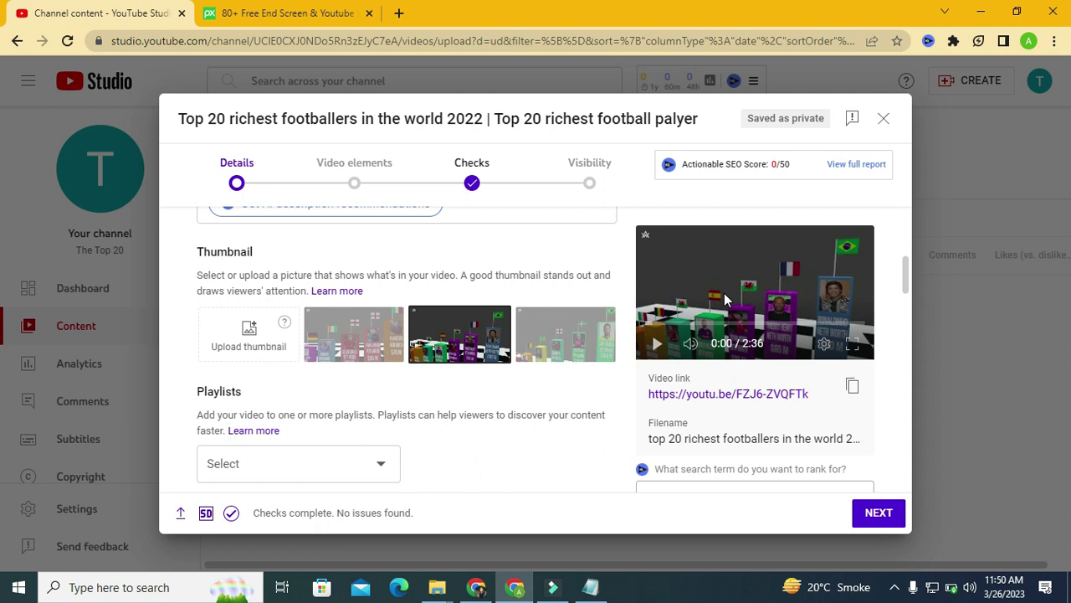
left_click(226, 349)
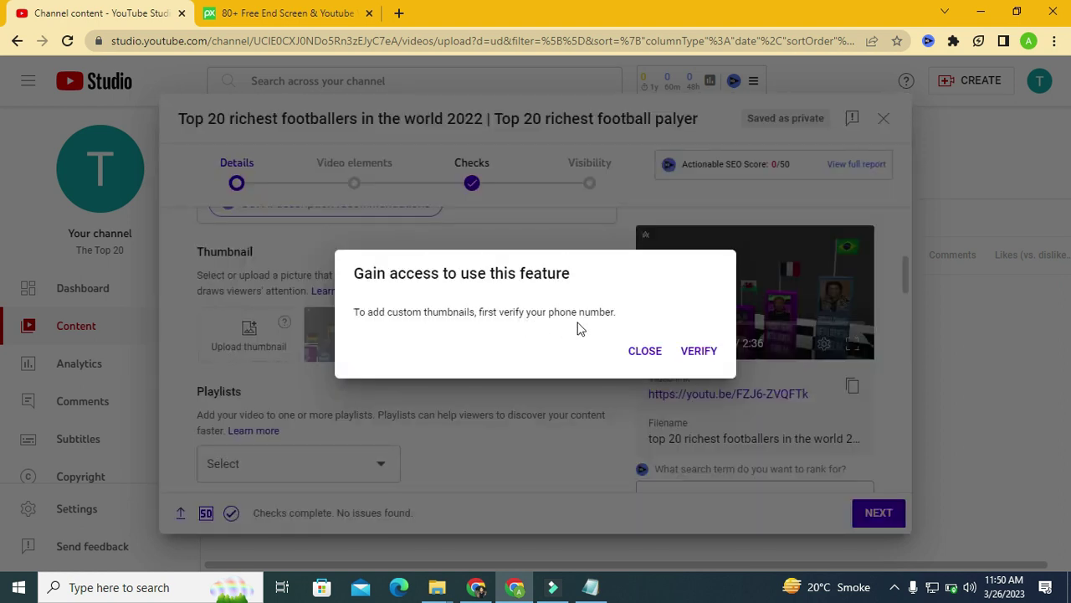
left_click(642, 352)
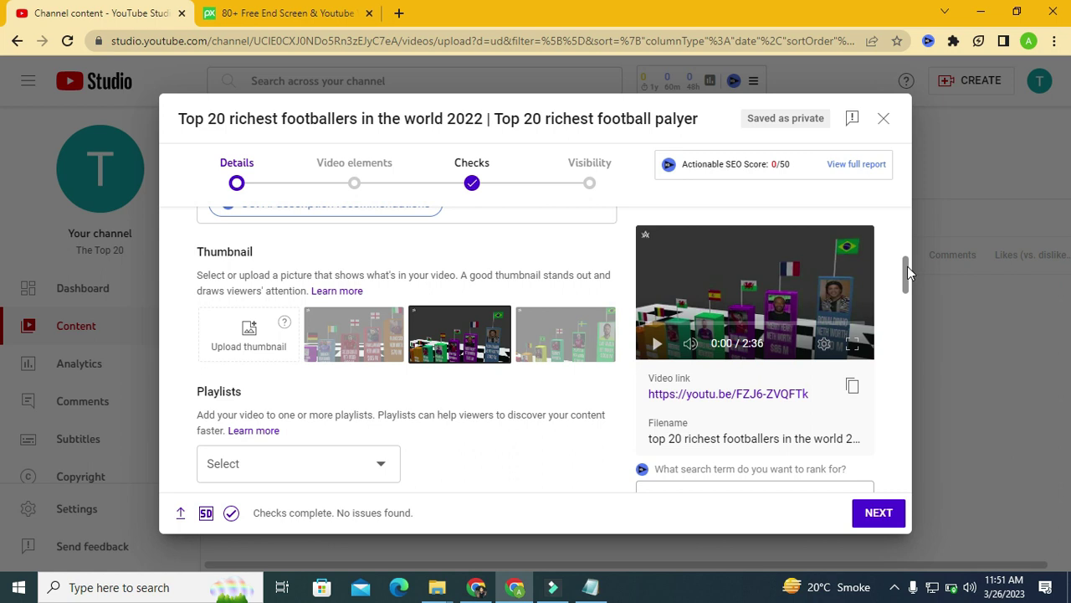
- Start a new playlist from the Playlists box and title it 'The football player comparisons'
left_click_drag(908, 271, 906, 286)
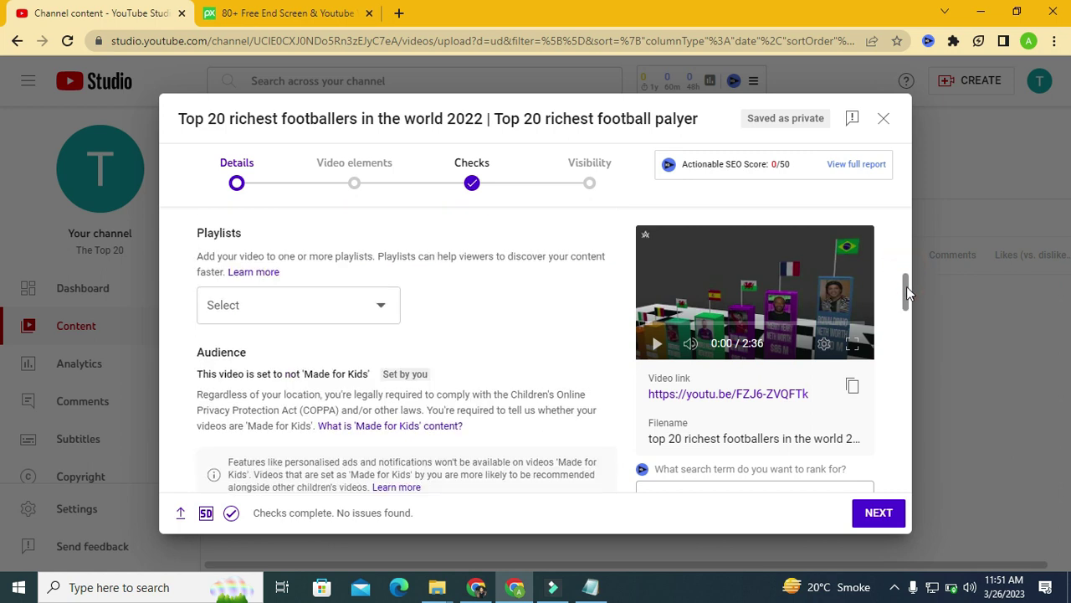
left_click(327, 286)
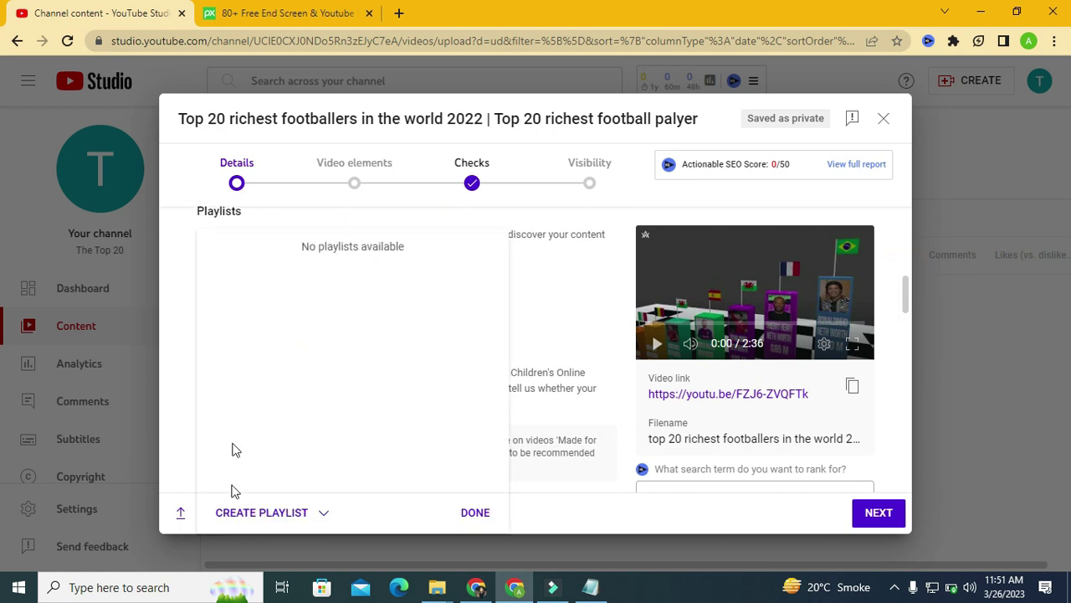
left_click(255, 517)
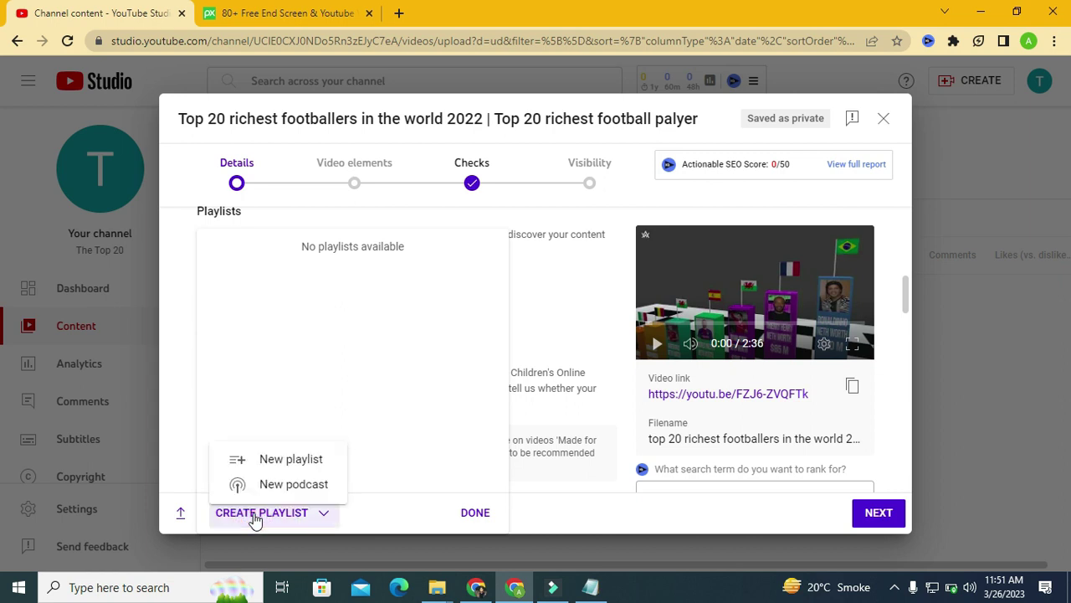
left_click(278, 459)
left_click(424, 226)
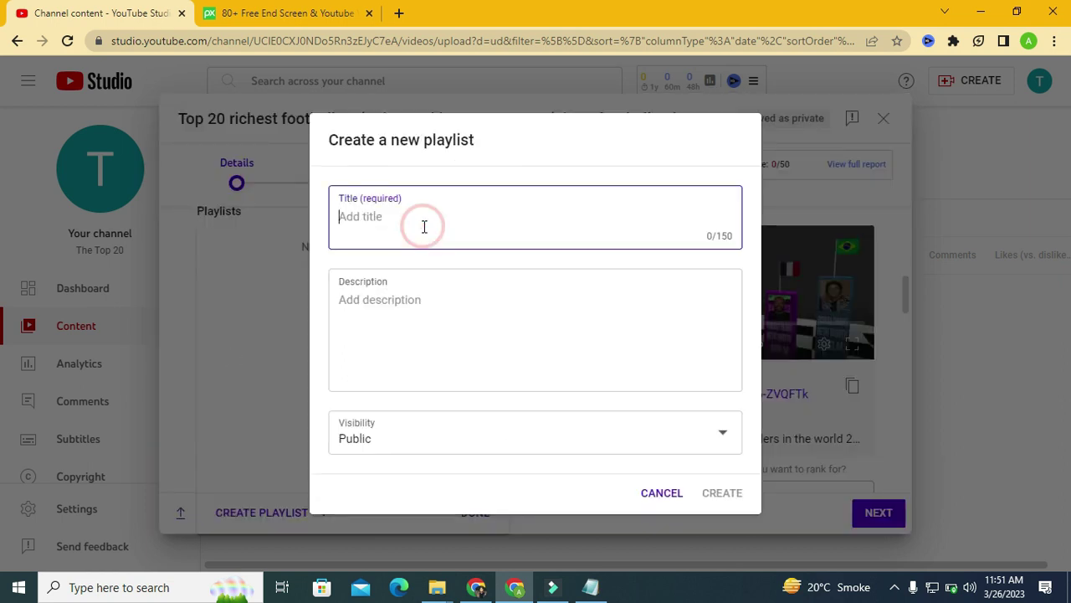
type("The co")
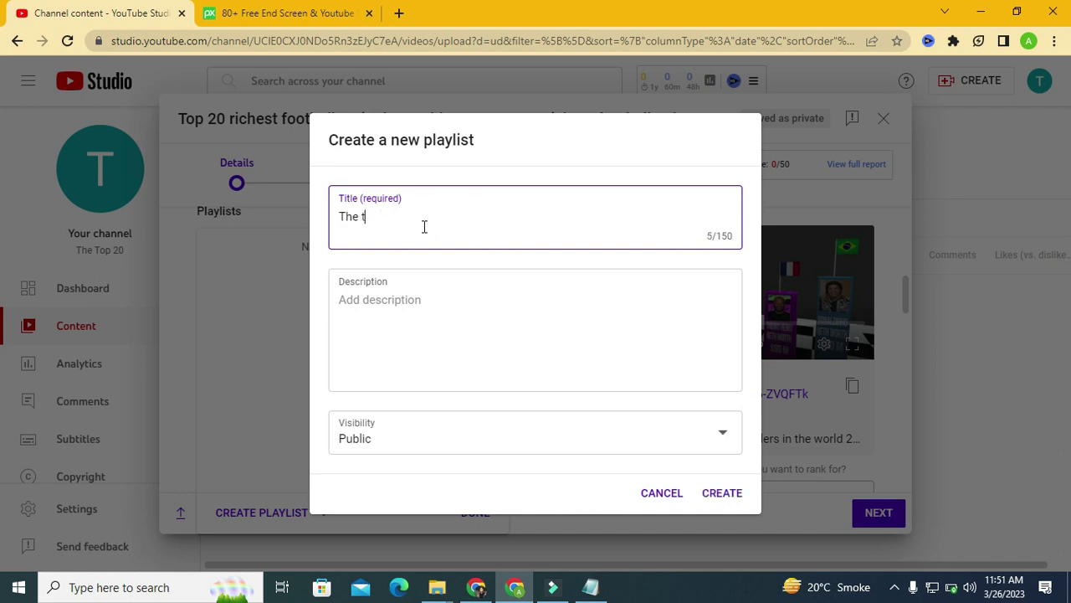
type("otball plater")
key("BackSpace")
key("BackSpace")
type("yer comparioson")
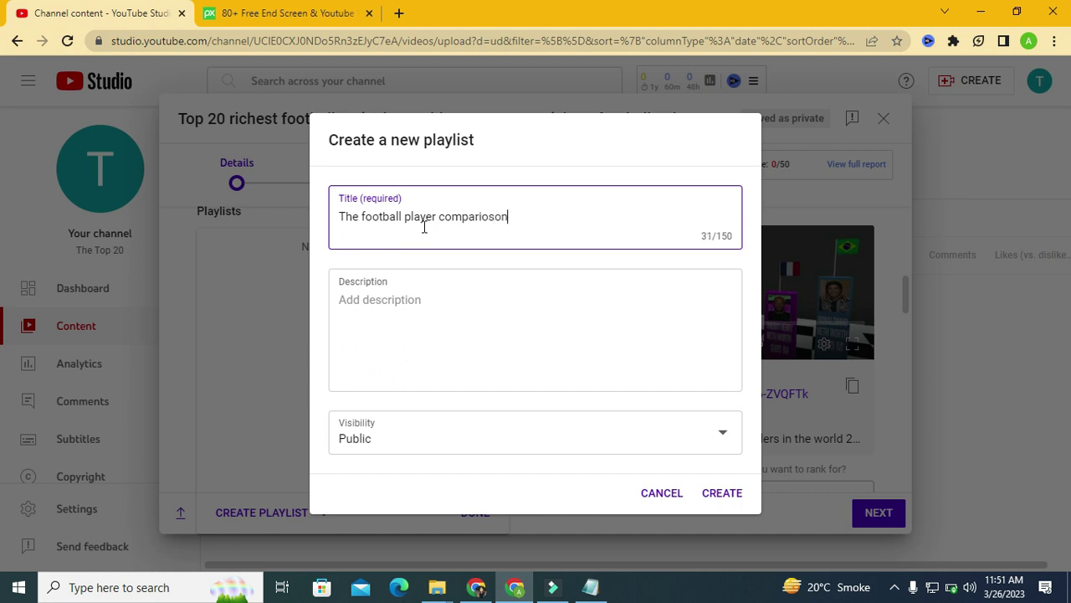
key("BackSpace")
key("BackSpace")
key("BackSpace")
type("sons")
- Keep the playlist's visibility Public, create it and confirm it for this video
left_click(412, 300)
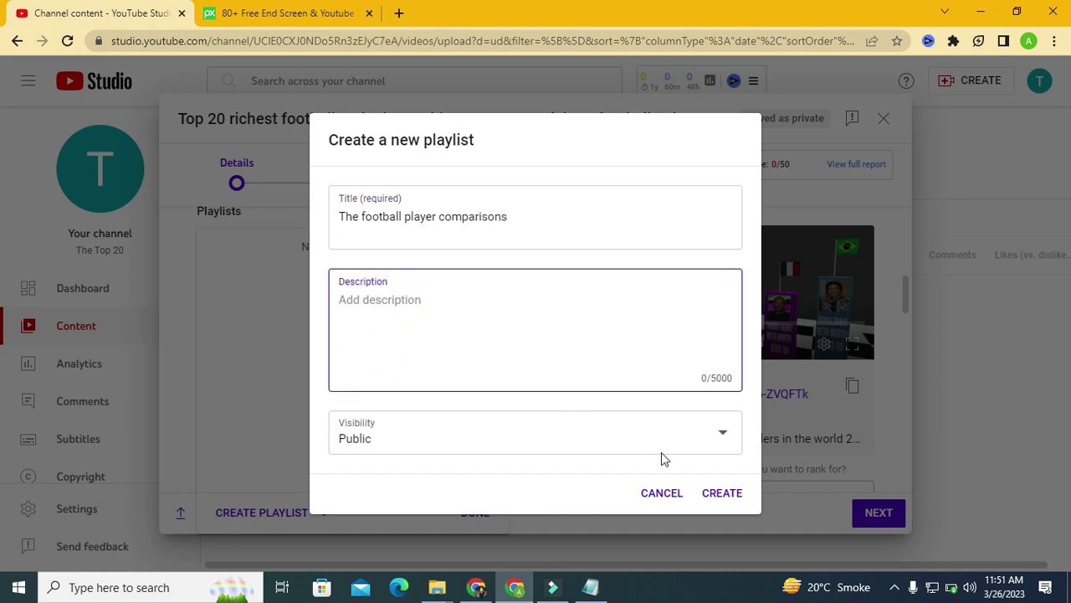
left_click(376, 436)
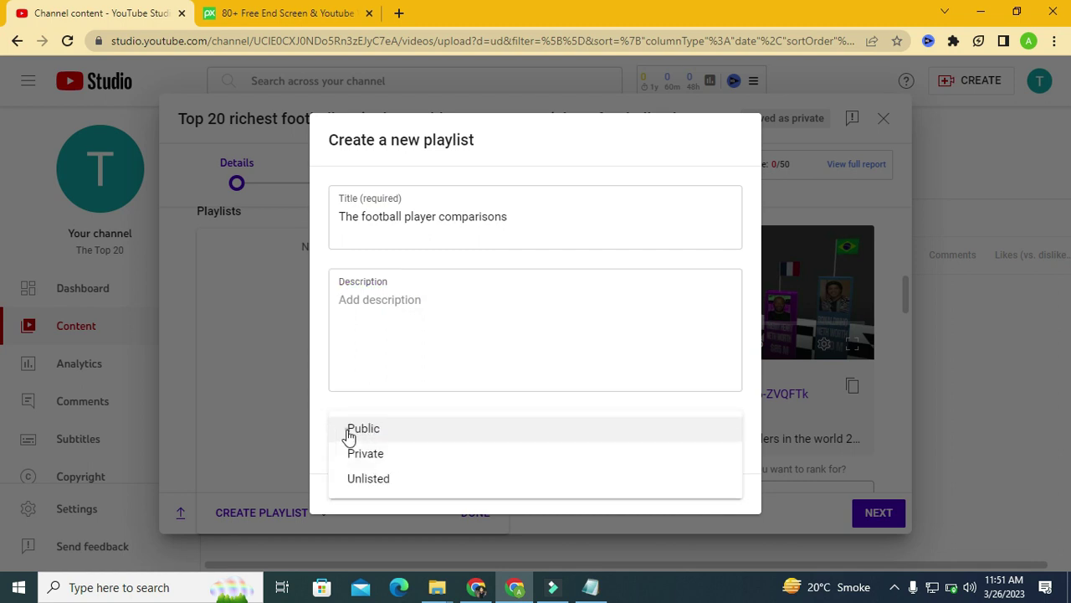
left_click(349, 438)
left_click(729, 494)
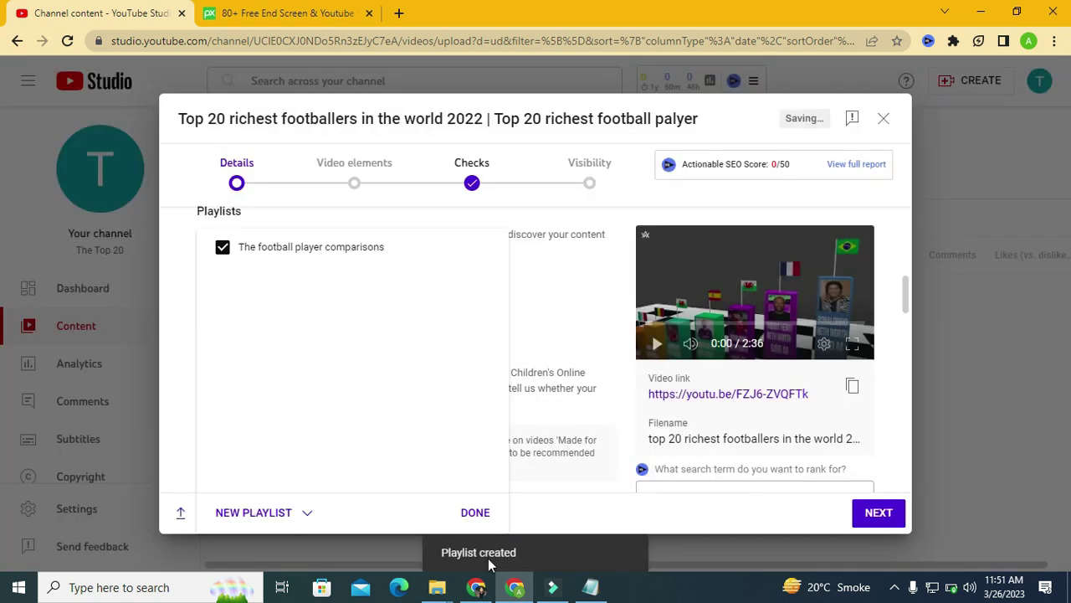
left_click(497, 508)
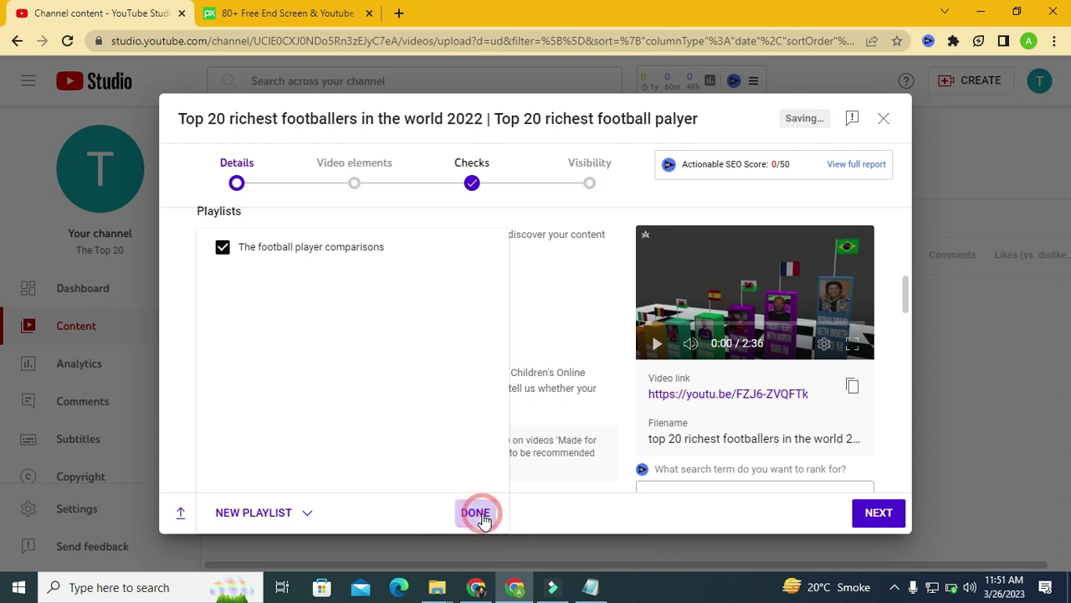
- Scroll the details form past Audience and Paid promotion to the empty Tags field
left_click_drag(907, 301, 905, 328)
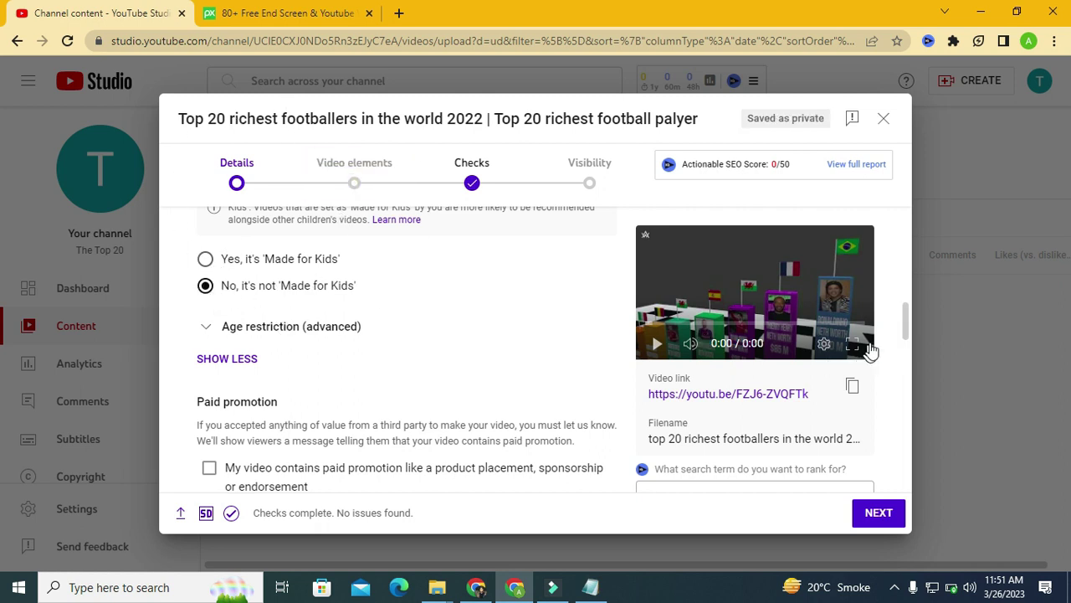
left_click(905, 312)
left_click_drag(906, 314, 908, 373)
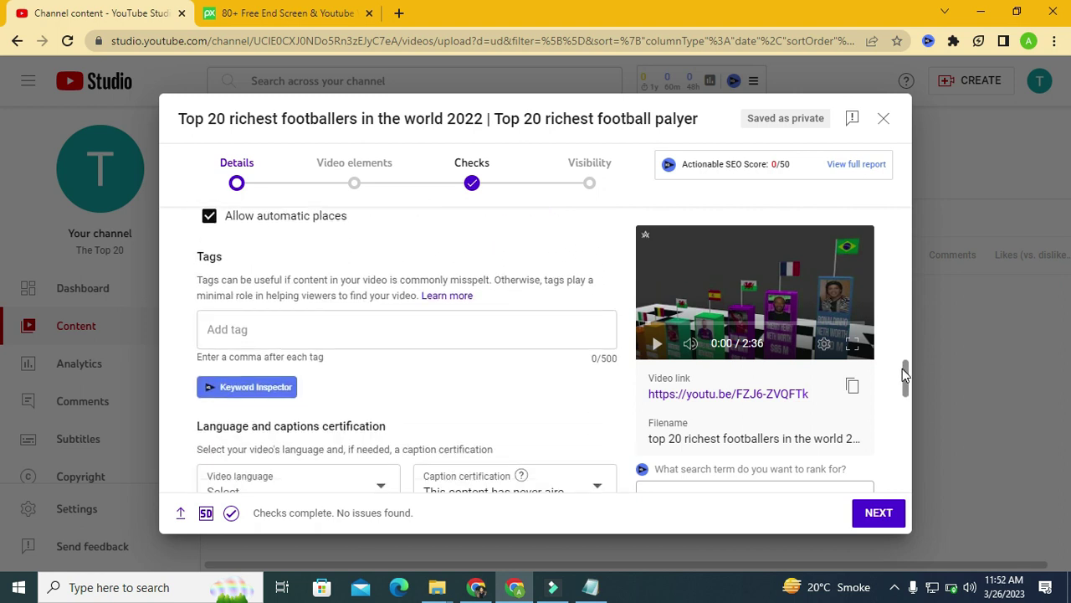